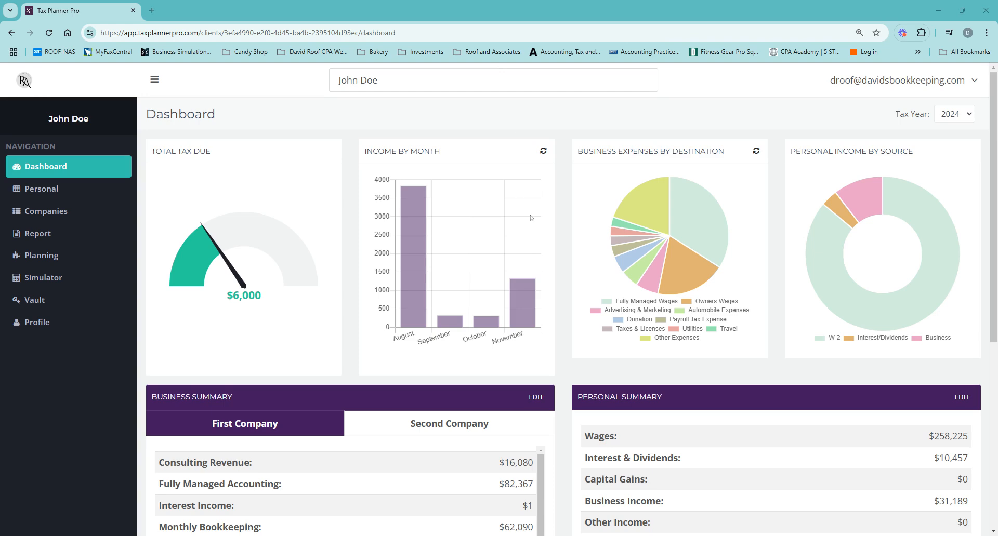
# - Review the dashboard's business and personal summaries, and open the client's document vault
pyautogui.scroll(-2, 524, 249)
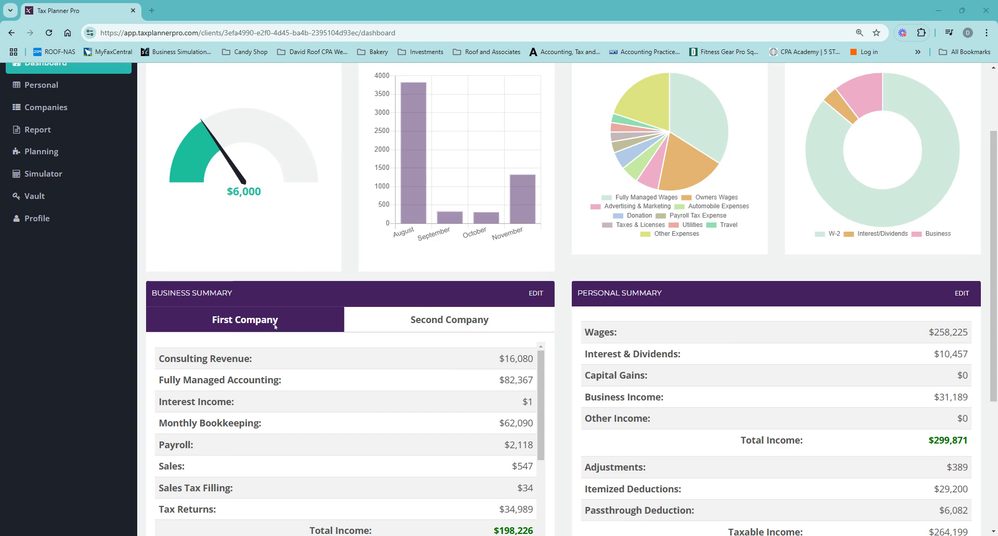
pyautogui.scroll(-4, 701, 290)
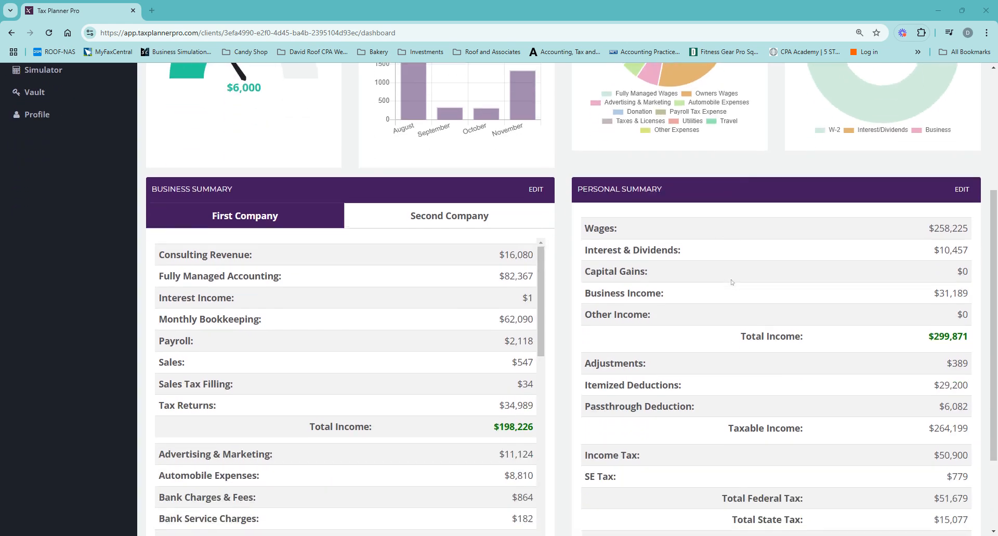
pyautogui.scroll(2, 771, 271)
pyautogui.scroll(4, 740, 245)
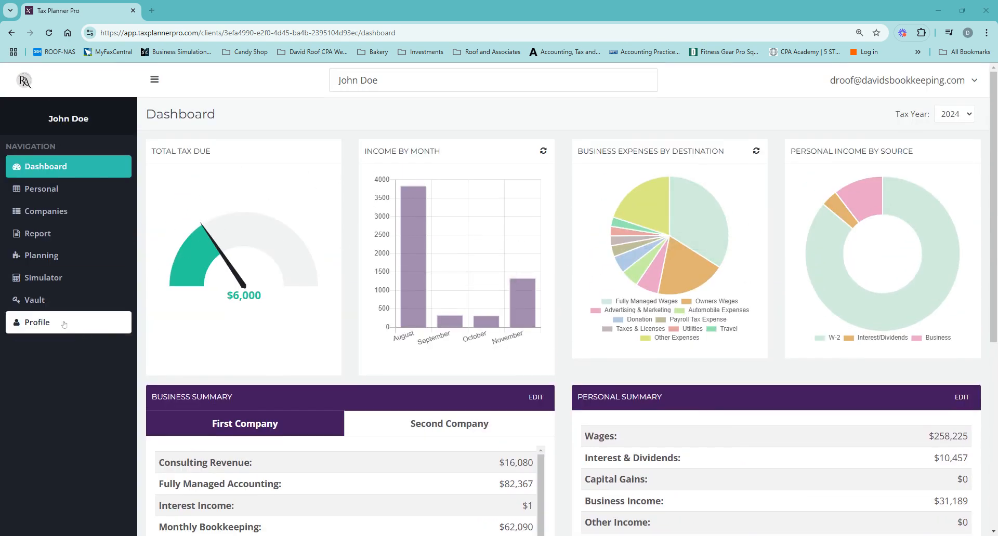
pyautogui.click(52, 306)
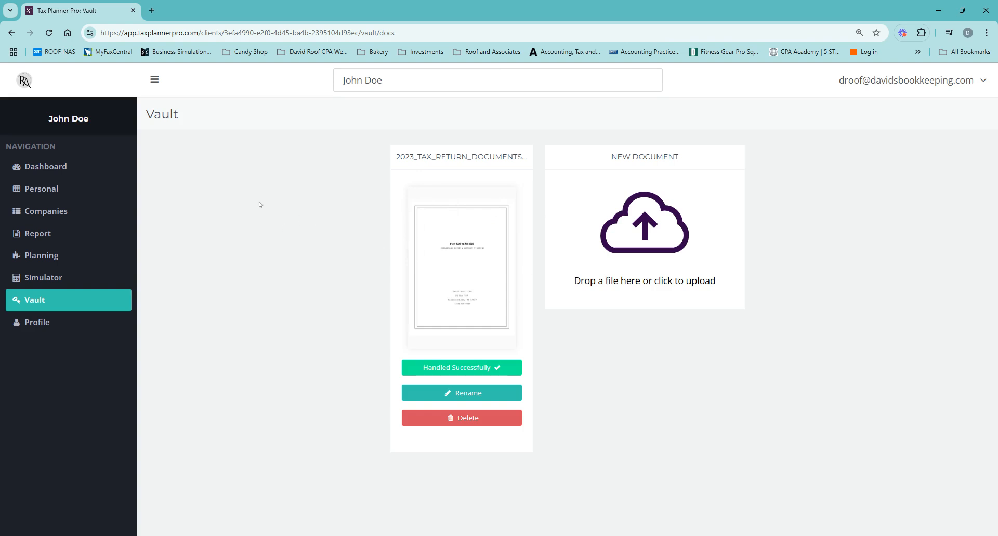
# - Return to the dashboard and view the Second Company's business summary through to its taxable income
pyautogui.click(72, 165)
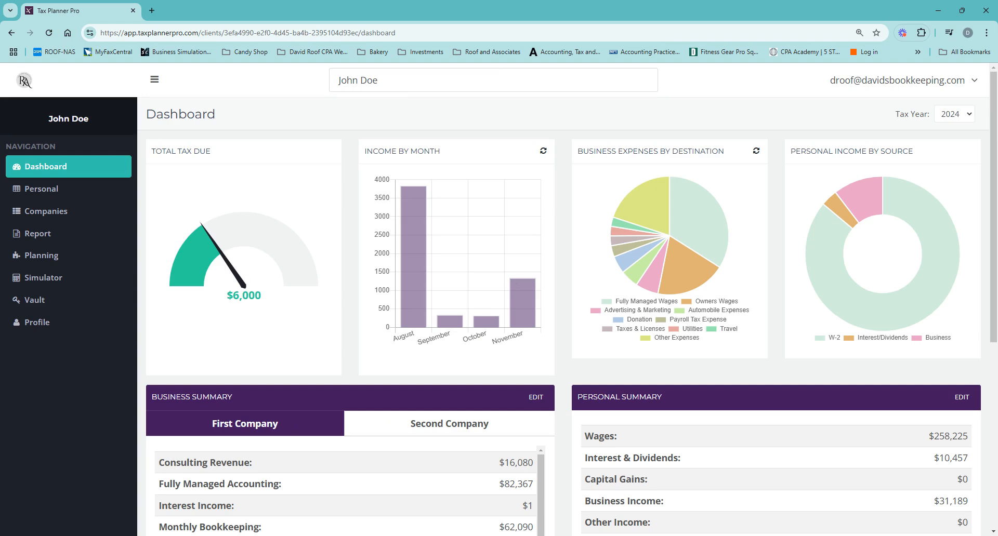
pyautogui.scroll(-1, 233, 419)
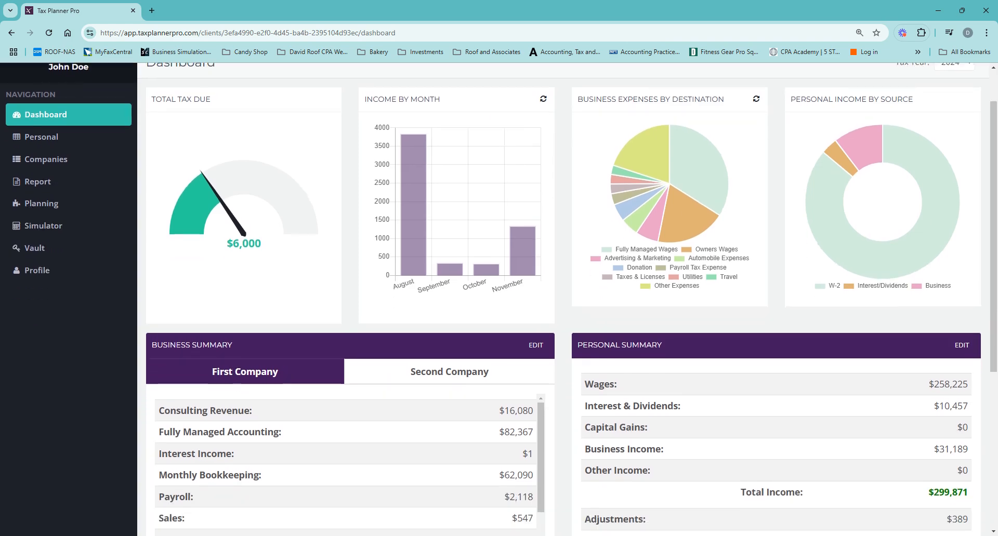
pyautogui.click(399, 373)
pyautogui.scroll(1, 399, 373)
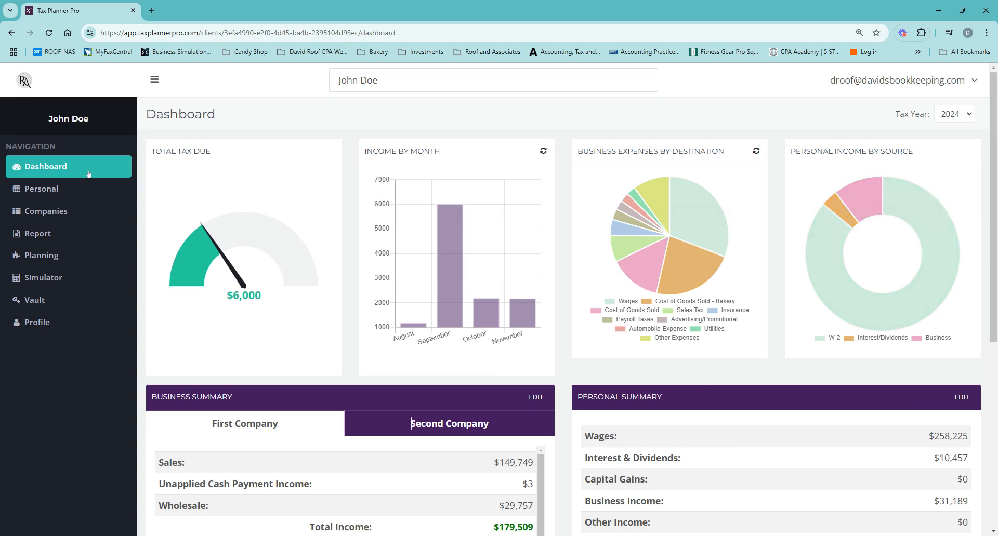
pyautogui.scroll(-5, 576, 293)
pyautogui.scroll(-2, 576, 293)
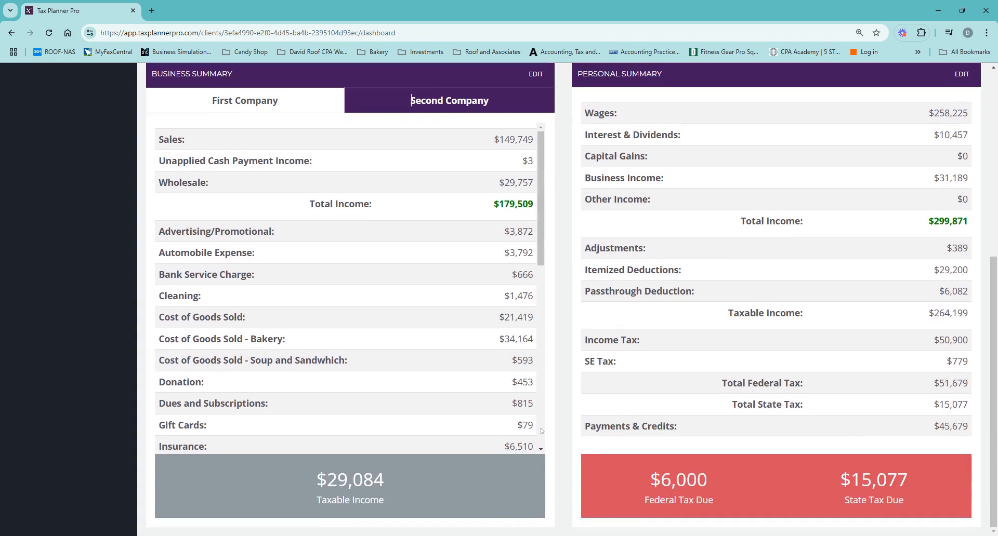
# - Open the Second Company's business data for editing from the business summary and view its income projections
pyautogui.scroll(3, 535, 372)
pyautogui.click(536, 227)
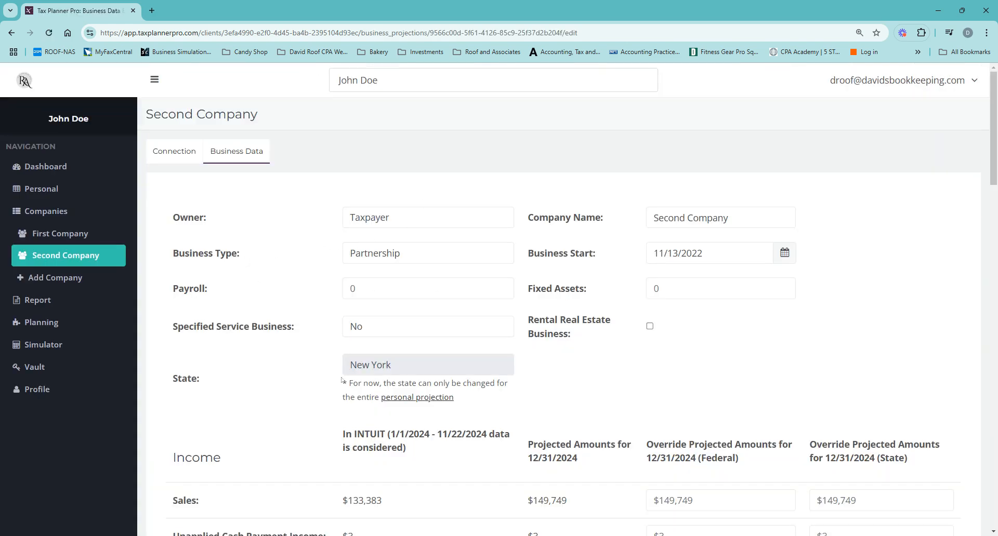
pyautogui.scroll(-2, 277, 388)
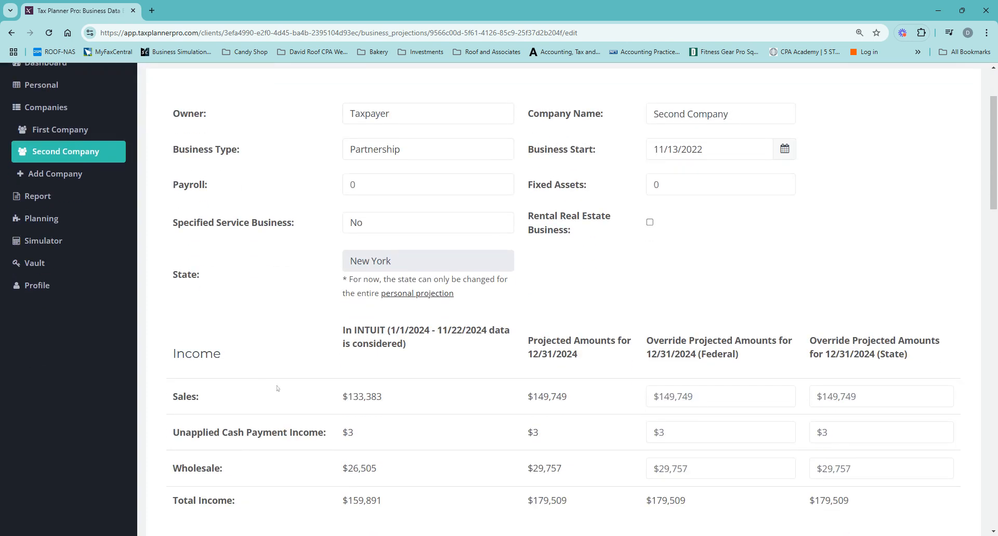
pyautogui.scroll(1, 421, 200)
# - Examine the Second Company's business type, fixed assets, payroll and specified service fields, along with its federal and state override amounts
pyautogui.click(434, 202)
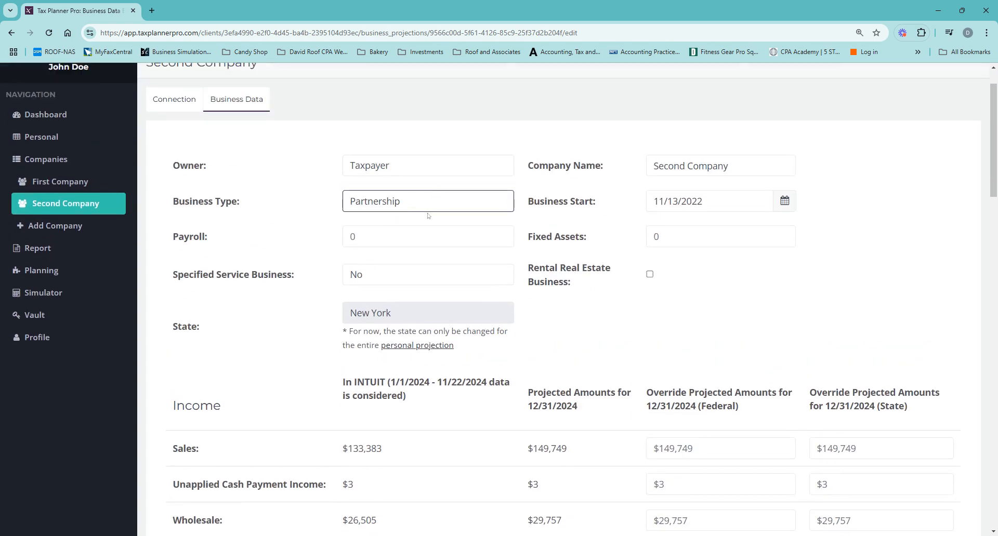
pyautogui.click(762, 300)
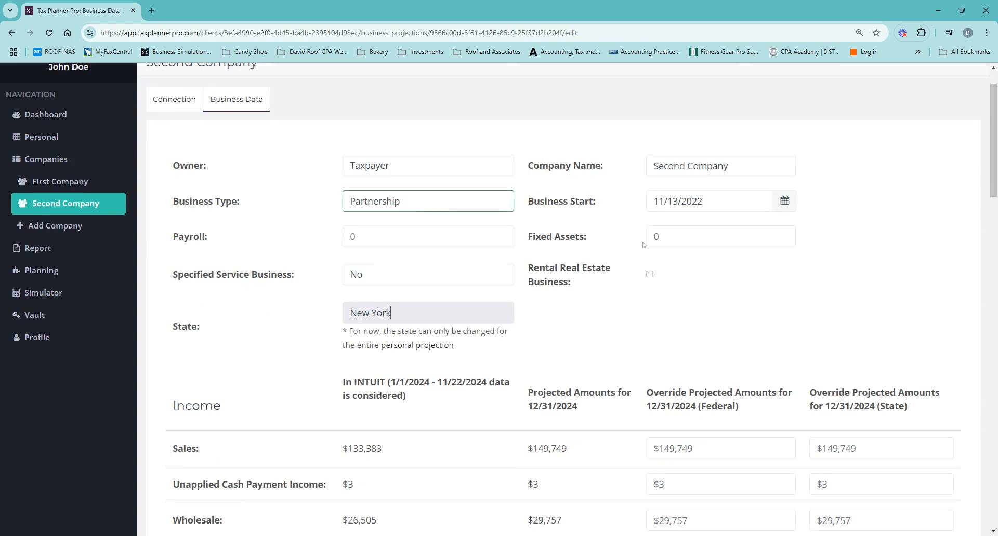
pyautogui.click(712, 237)
pyautogui.click(429, 237)
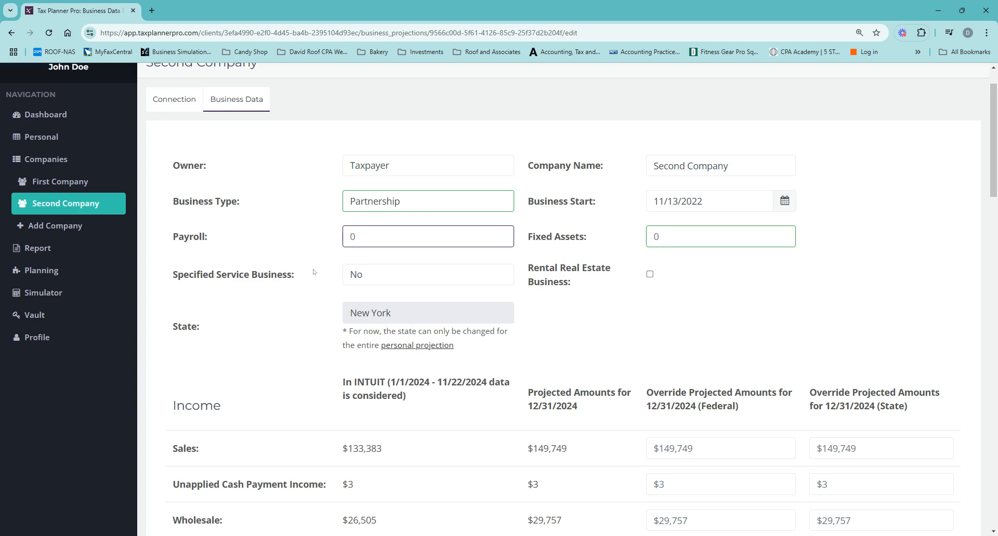
pyautogui.click(367, 280)
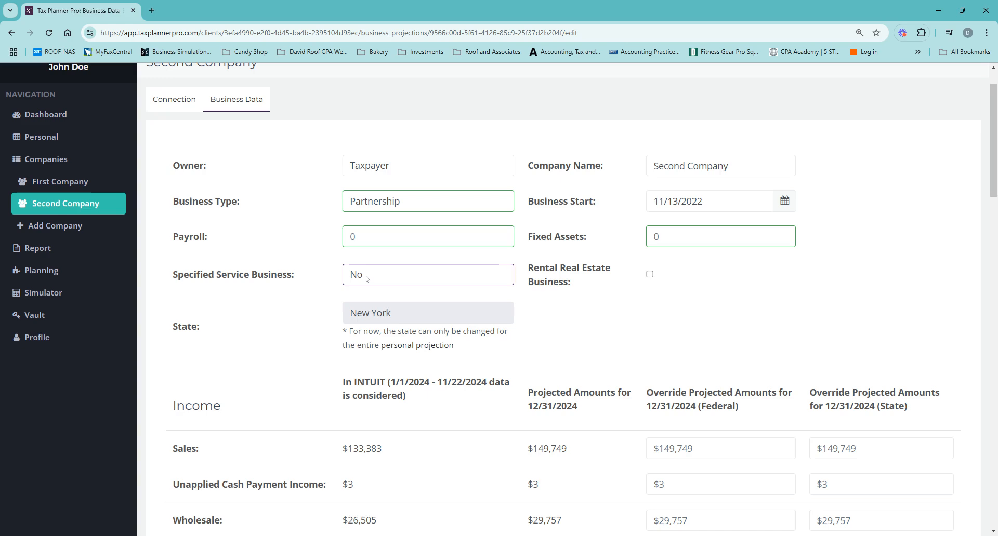
pyautogui.scroll(-4, 571, 295)
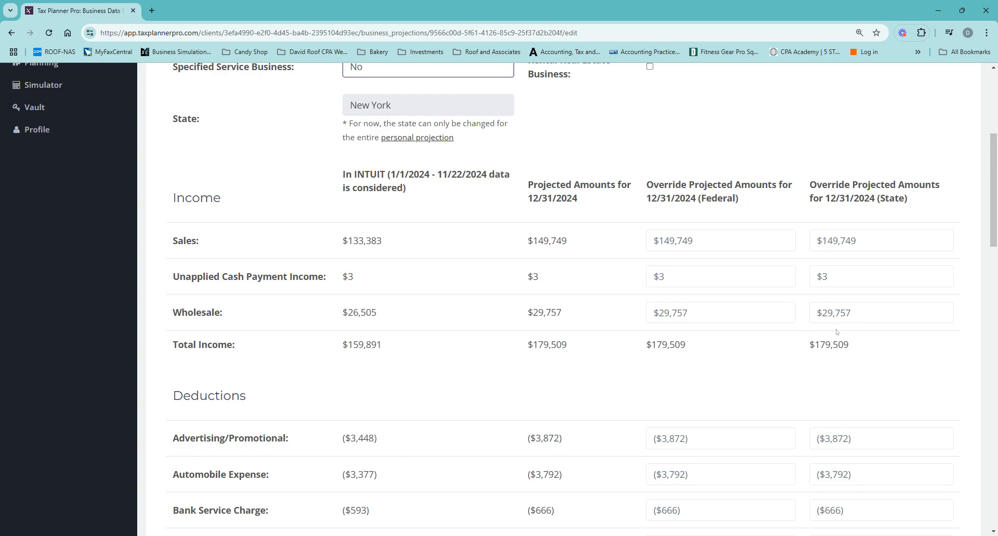
pyautogui.scroll(5, 39, 140)
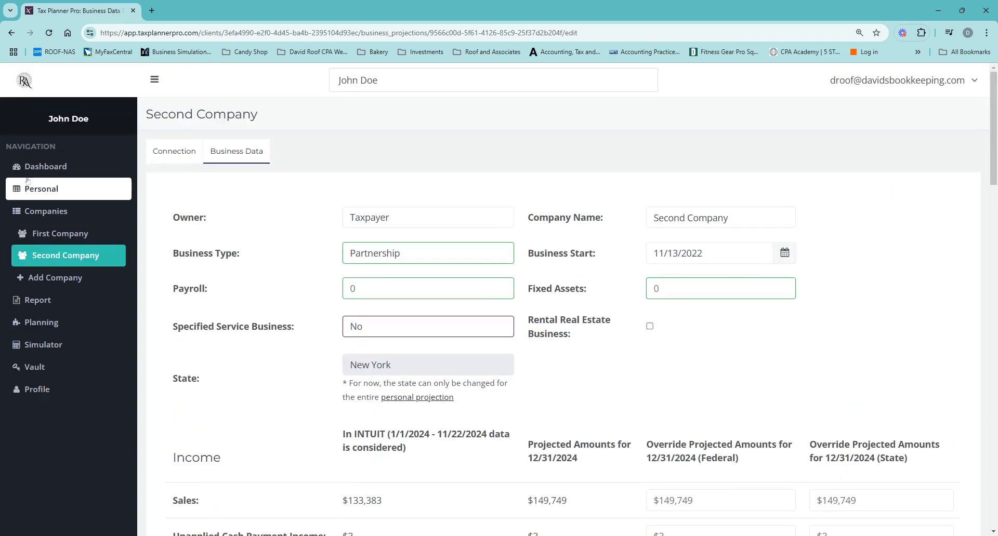
# - Go back to the dashboard and compare the First Company and Second Company business summaries
pyautogui.click(51, 175)
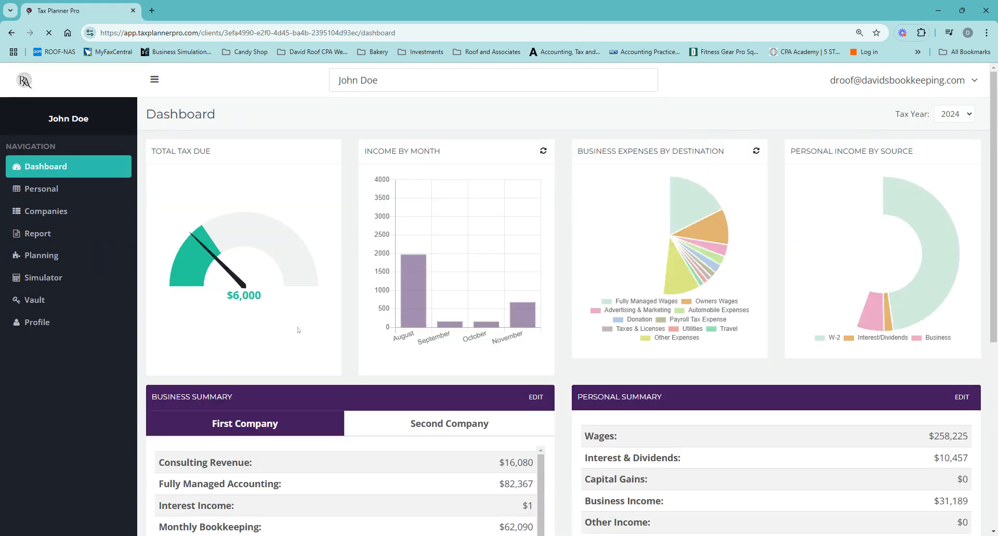
pyautogui.scroll(-2, 437, 354)
pyautogui.click(439, 323)
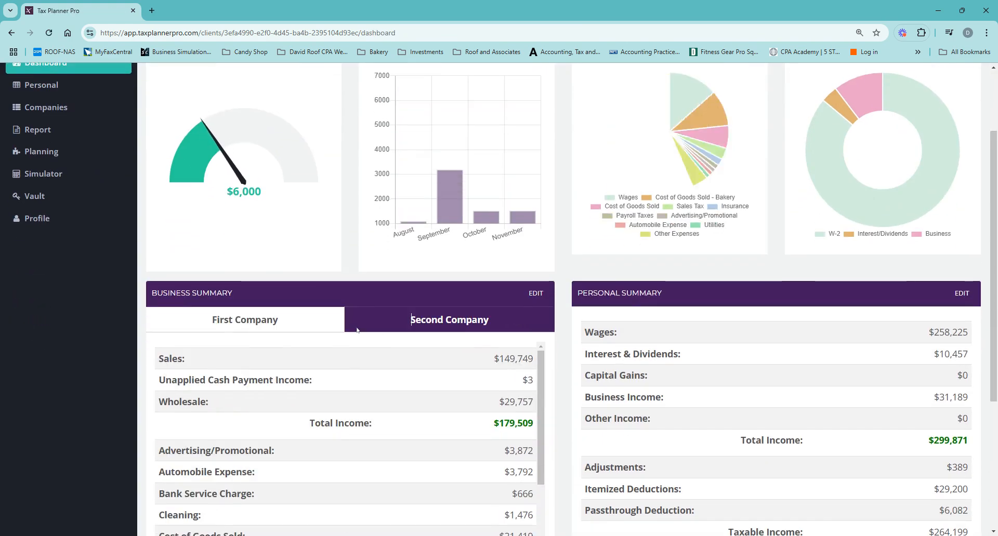
pyautogui.click(340, 322)
pyautogui.click(371, 327)
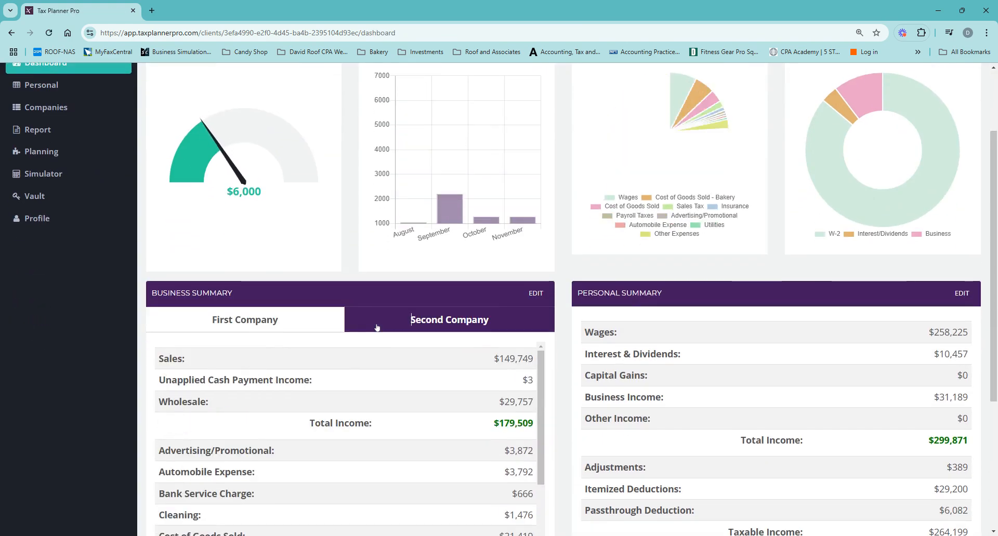
pyautogui.click(325, 322)
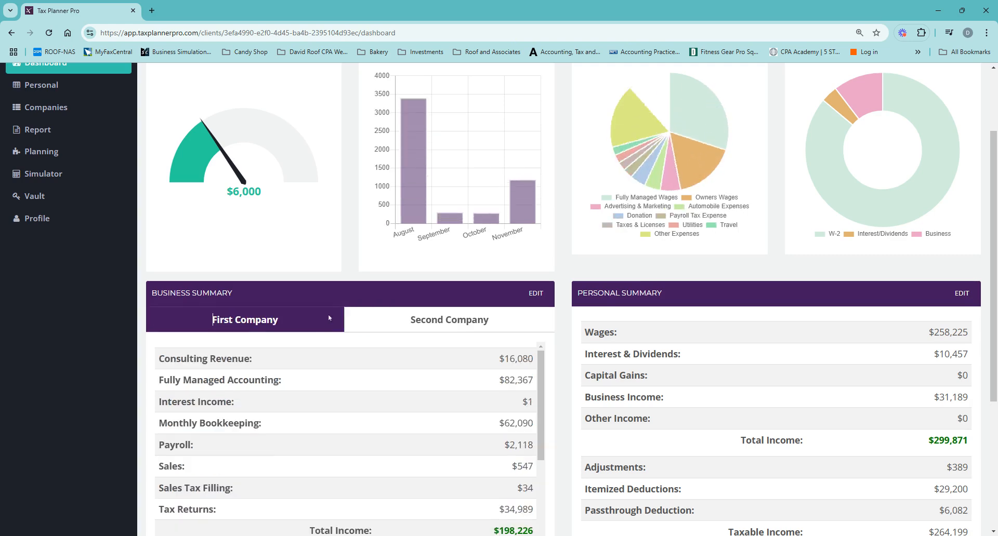
pyautogui.click(379, 321)
# - Open the Second Company's connection page and review its connection type, sync management, frequency, projection strategy and accounting settings
pyautogui.click(543, 295)
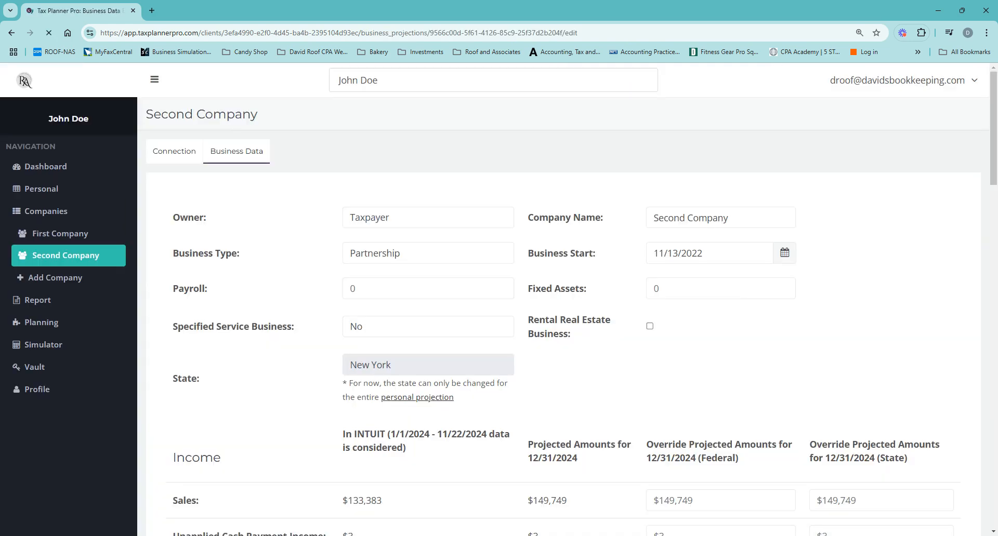
pyautogui.click(186, 157)
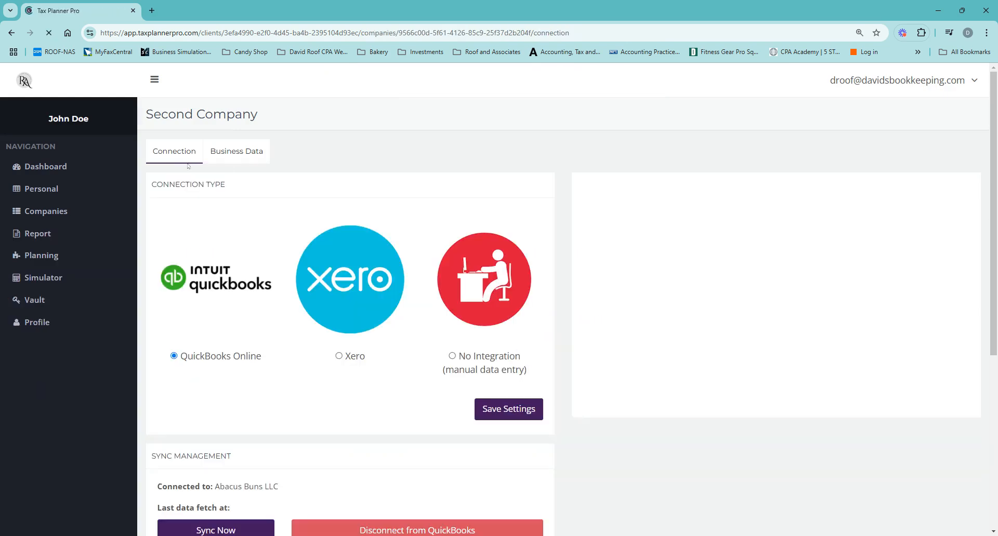
pyautogui.scroll(-3, 382, 316)
pyautogui.scroll(-2, 382, 316)
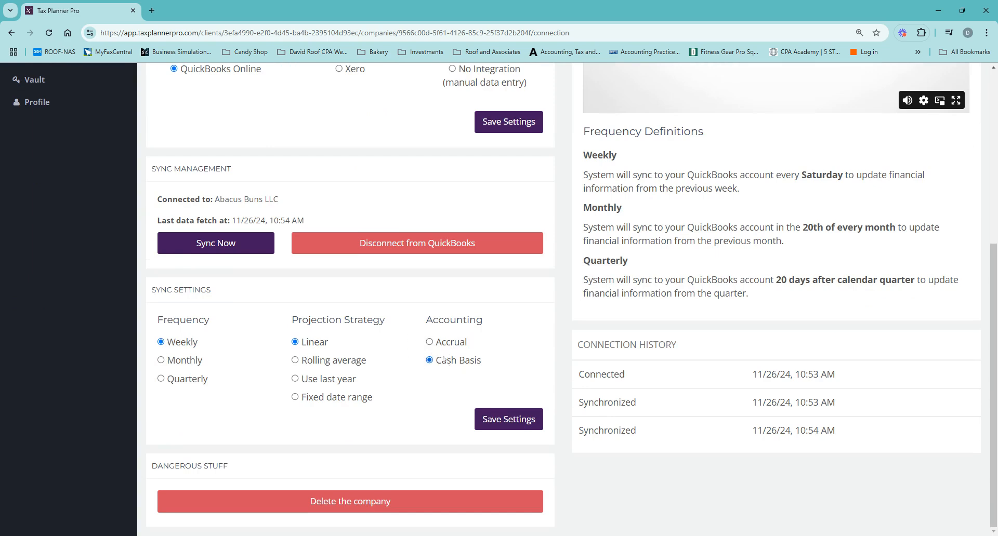
pyautogui.scroll(5, 70, 178)
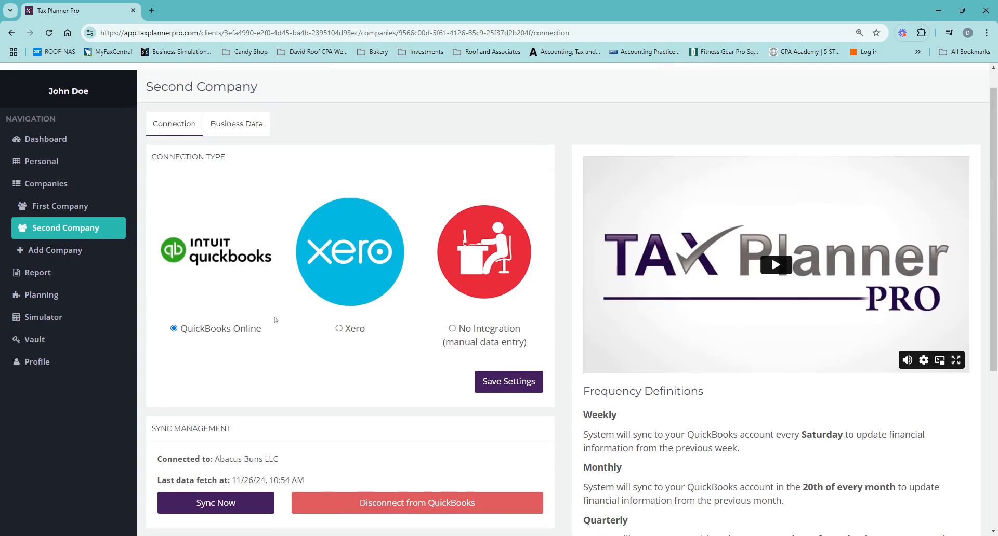
# - Return to the dashboard and look over the personal summary of income, deductions and taxes
pyautogui.click(68, 177)
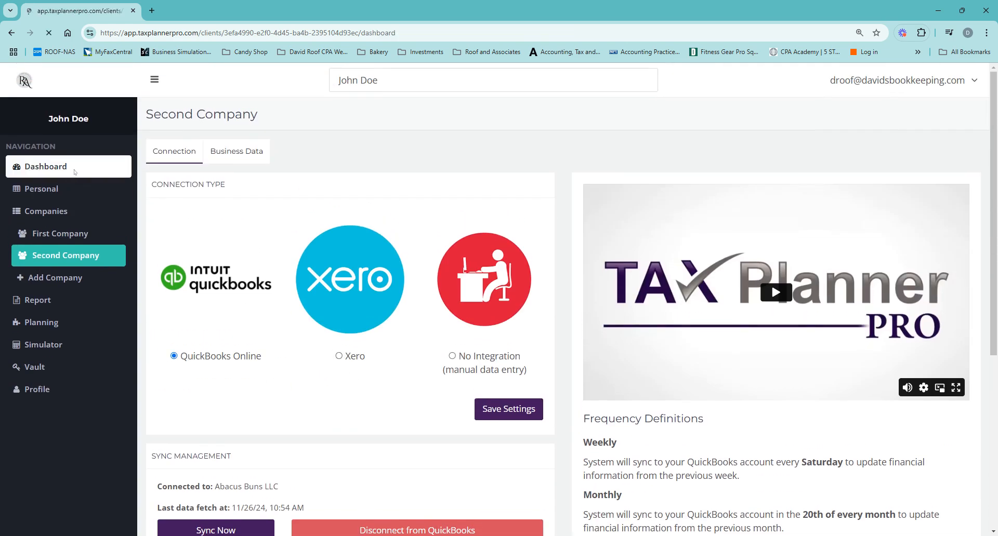
pyautogui.scroll(-3, 424, 246)
pyautogui.scroll(-4, 690, 335)
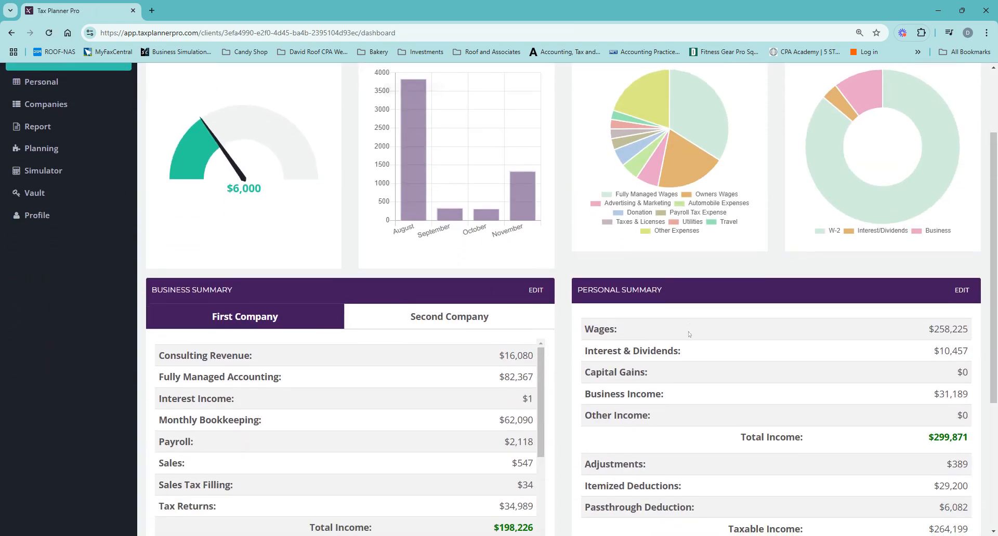
pyautogui.scroll(2, 846, 256)
# - Open the personal summary for editing and review the Wages/W-2s entries and withholding totals
pyautogui.click(967, 191)
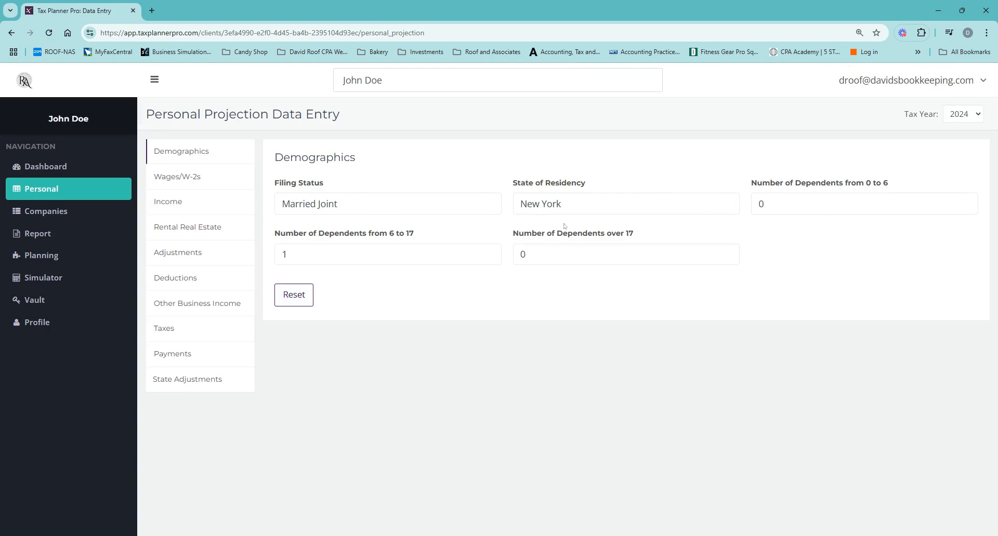
pyautogui.click(212, 185)
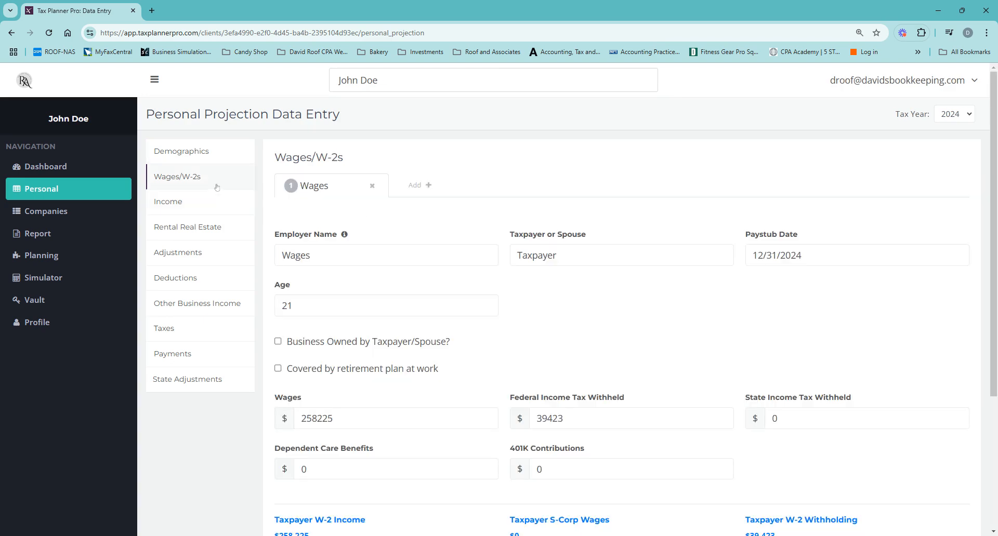
pyautogui.scroll(-4, 503, 304)
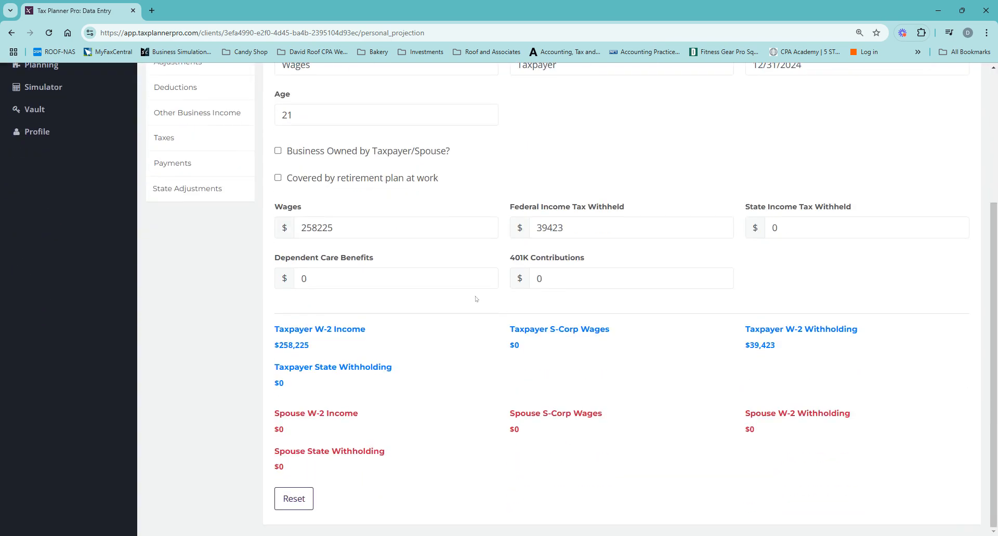
pyautogui.scroll(2, 456, 270)
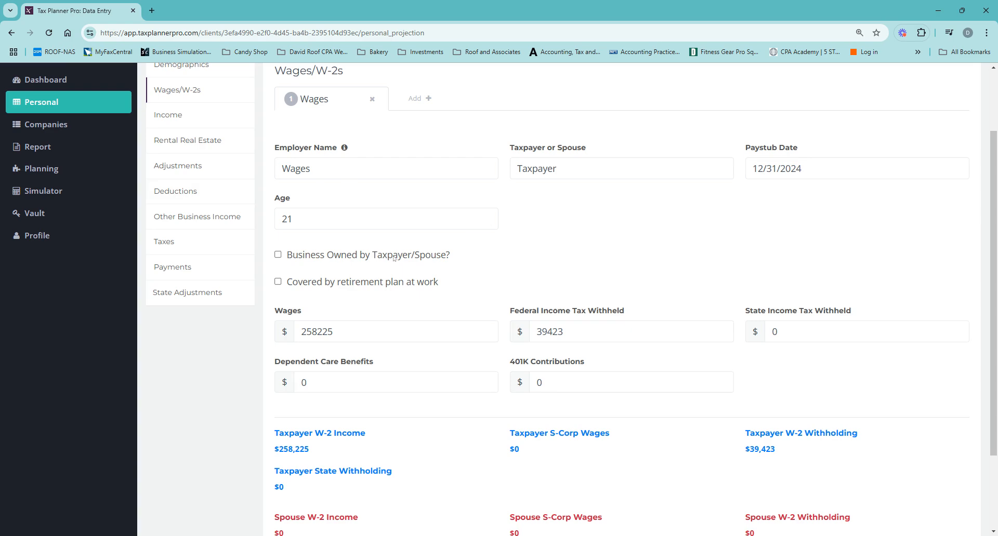
pyautogui.scroll(2, 212, 203)
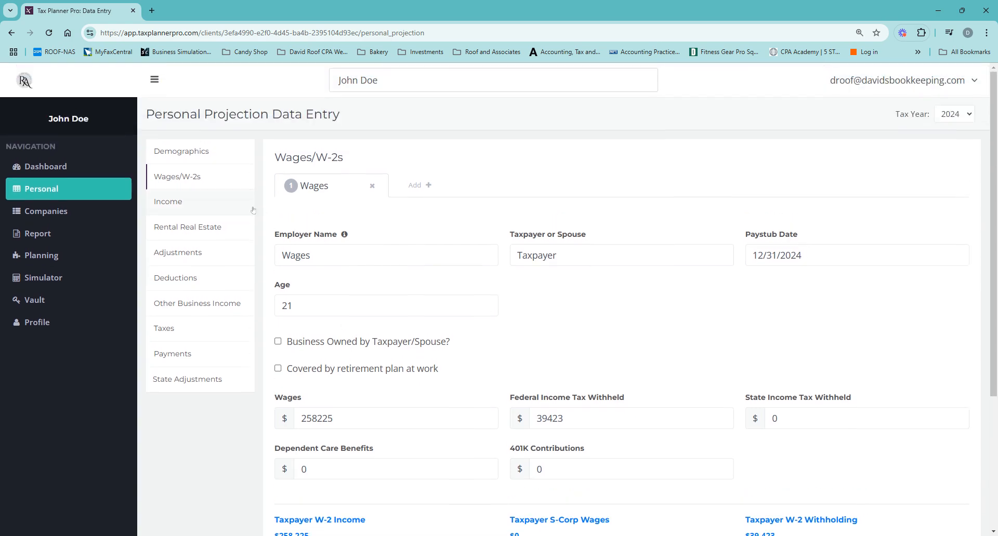
# - View the Income, Taxes and Payments sections of the personal projection and go back to the dashboard
pyautogui.click(213, 204)
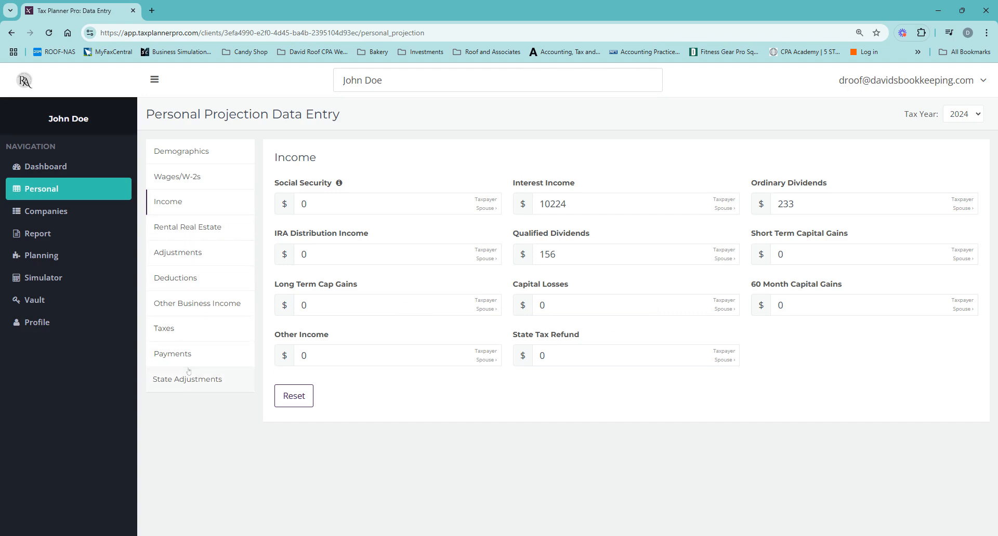
pyautogui.click(192, 327)
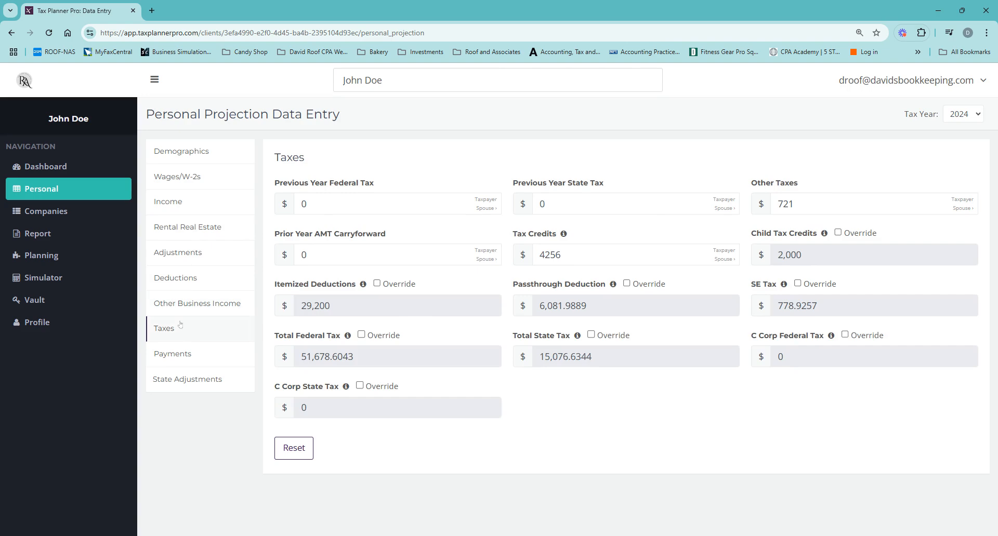
pyautogui.click(181, 349)
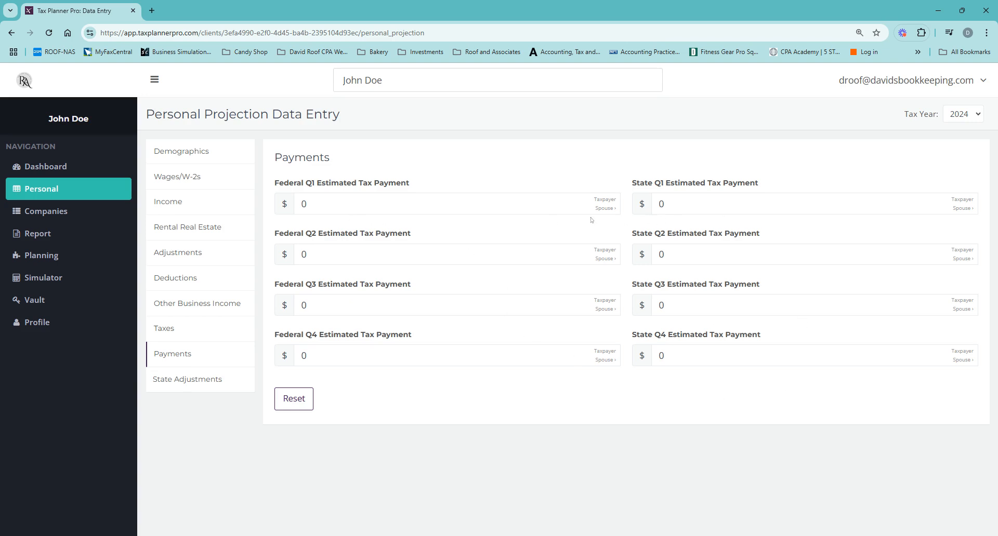
pyautogui.click(74, 168)
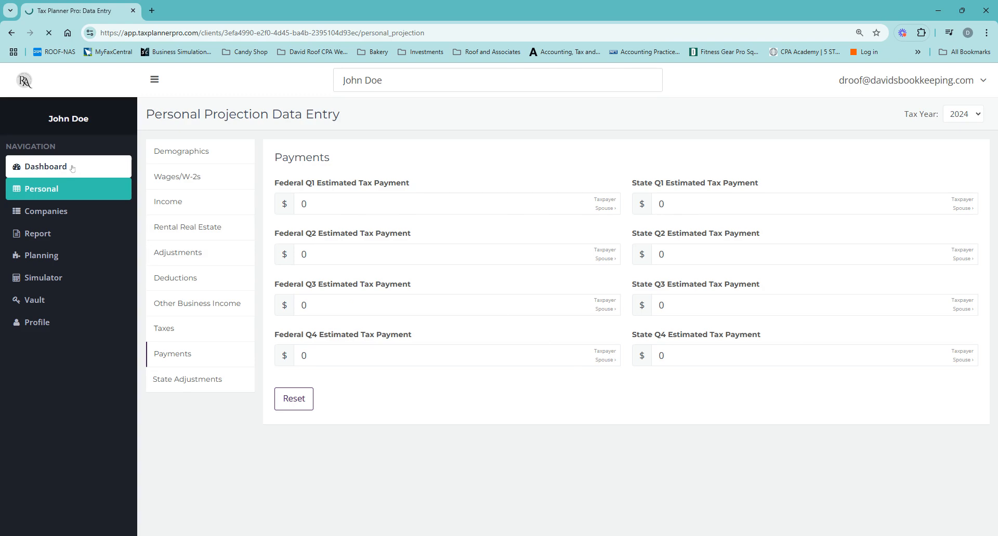
# - Review the dashboard's business and personal summaries, highlighting the federal and state tax due amounts
pyautogui.scroll(-5, 566, 299)
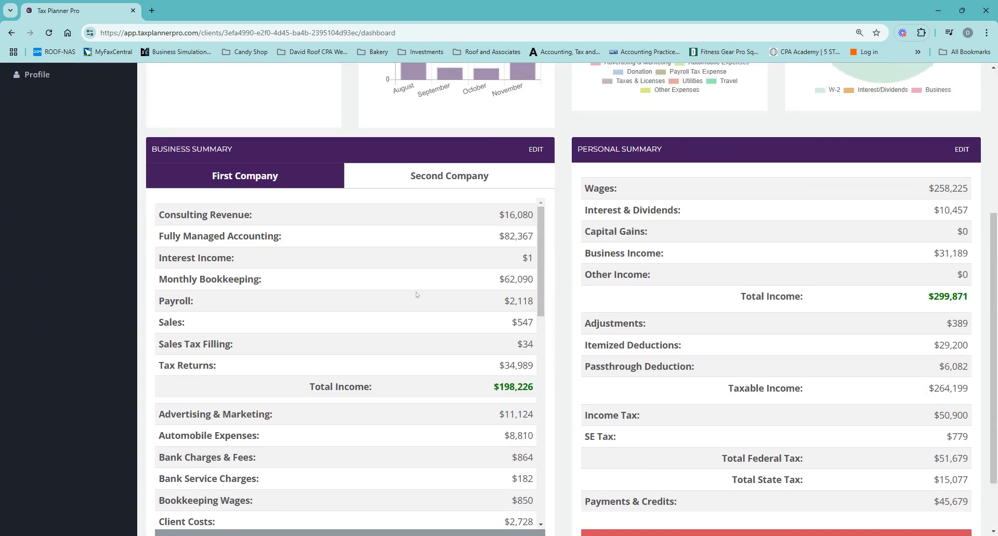
pyautogui.scroll(-1, 730, 278)
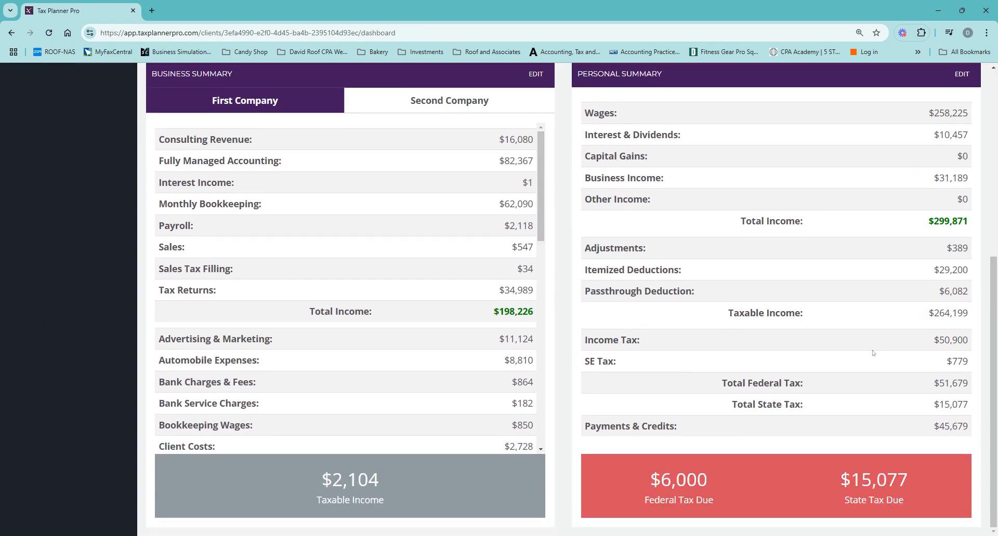
pyautogui.moveTo(654, 462); pyautogui.dragTo(907, 480)
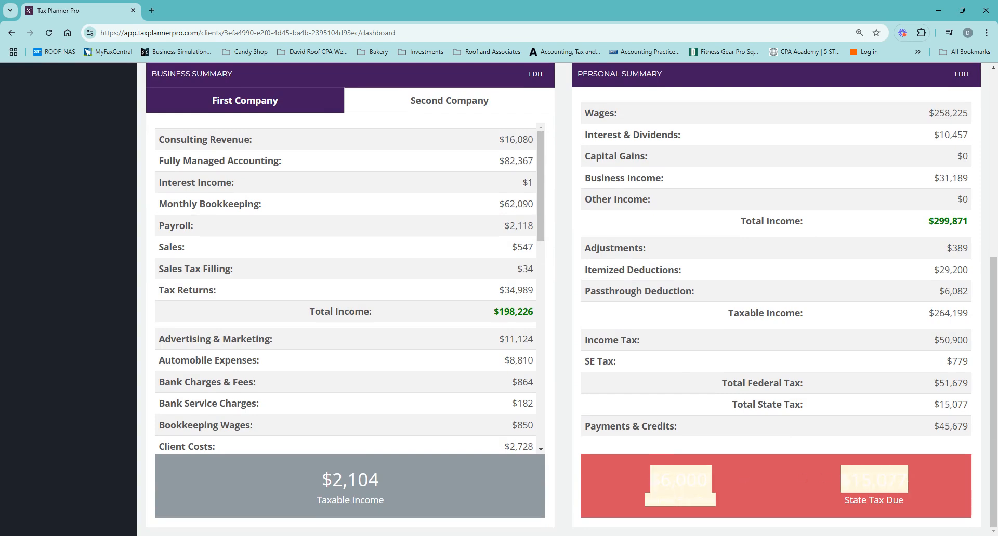
pyautogui.click(908, 475)
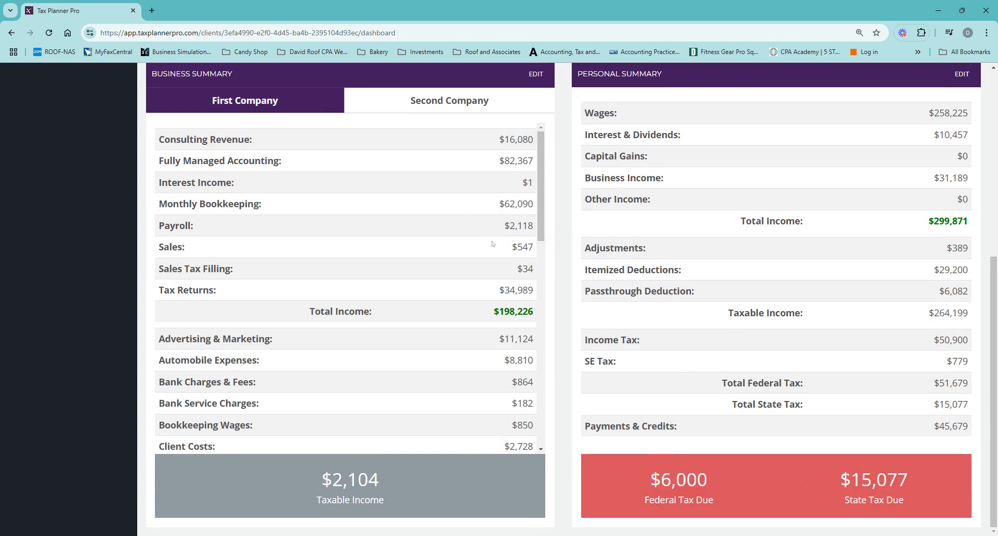
pyautogui.scroll(2, 566, 300)
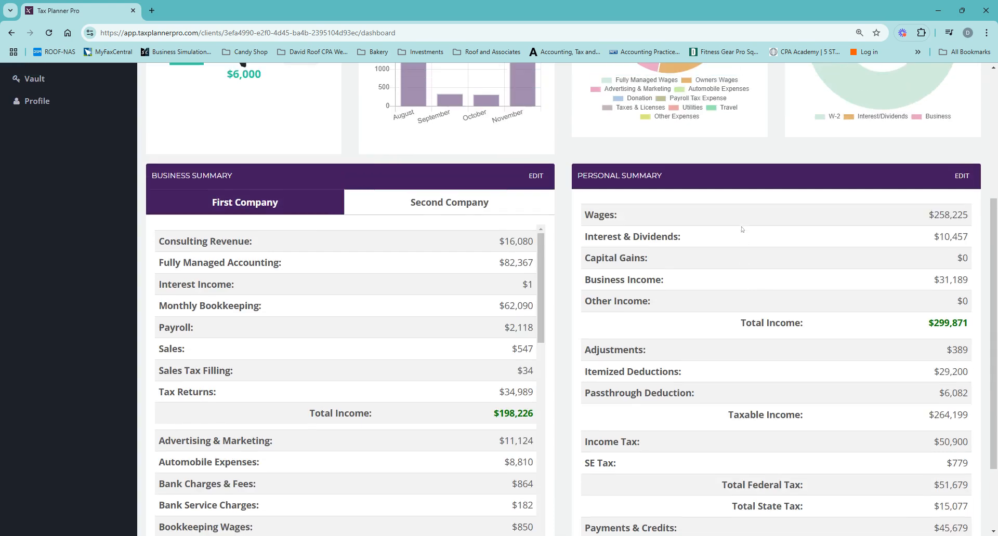
pyautogui.scroll(4, 343, 236)
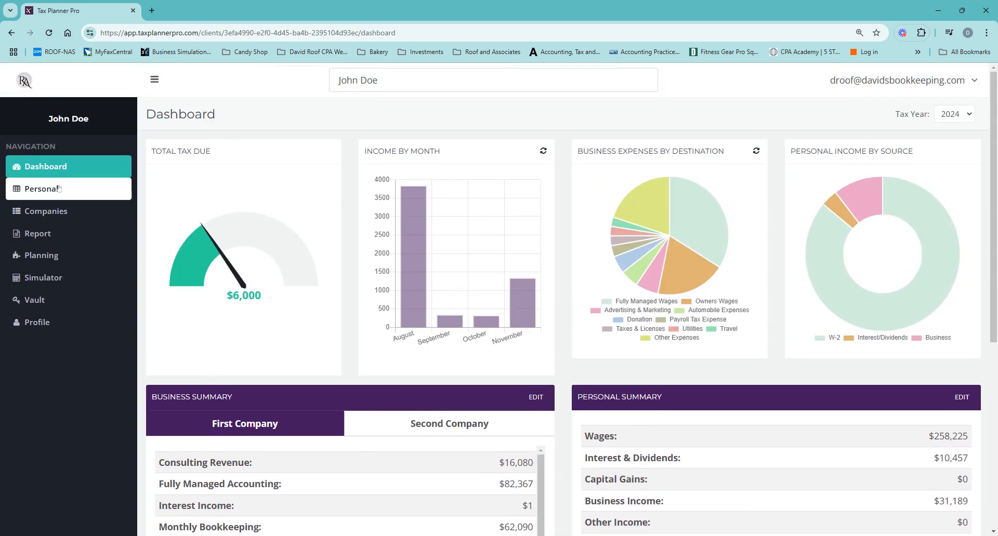
# - Switch the personal projection's tax year to 2025 and open the First Company's business data
pyautogui.click(58, 189)
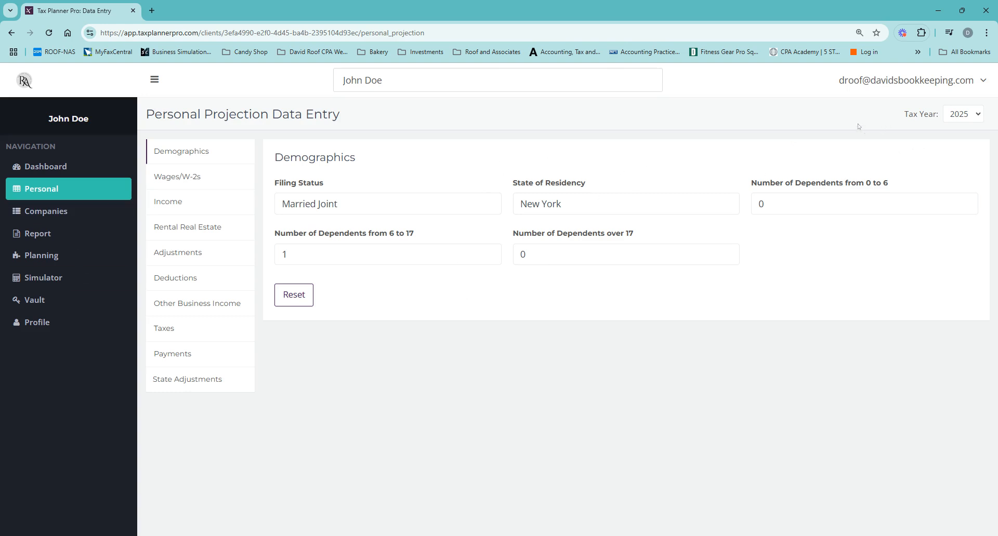
pyautogui.click(52, 211)
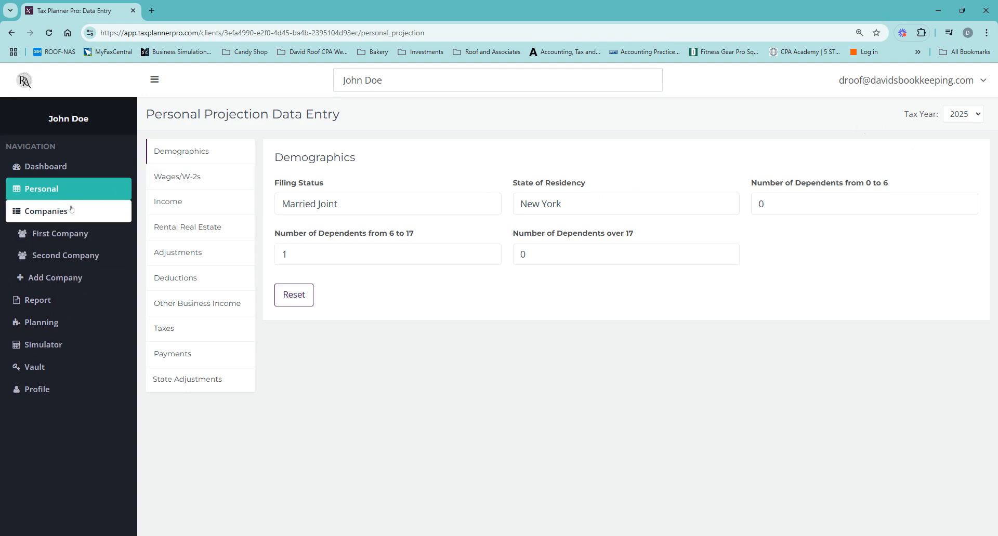
pyautogui.click(61, 234)
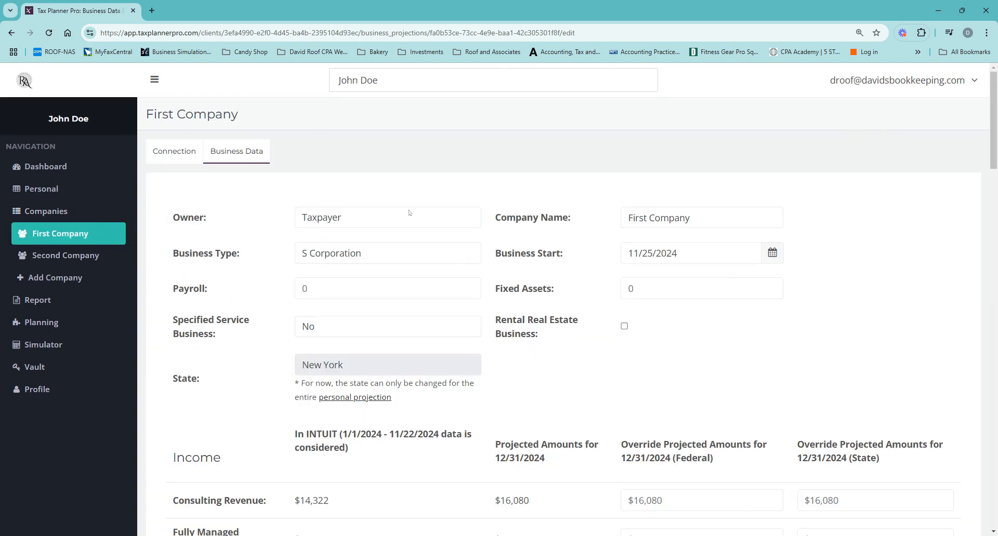
# - Open the First Company's connection page and review its connection type, sync management, frequency, projection strategy and accounting settings
pyautogui.click(179, 156)
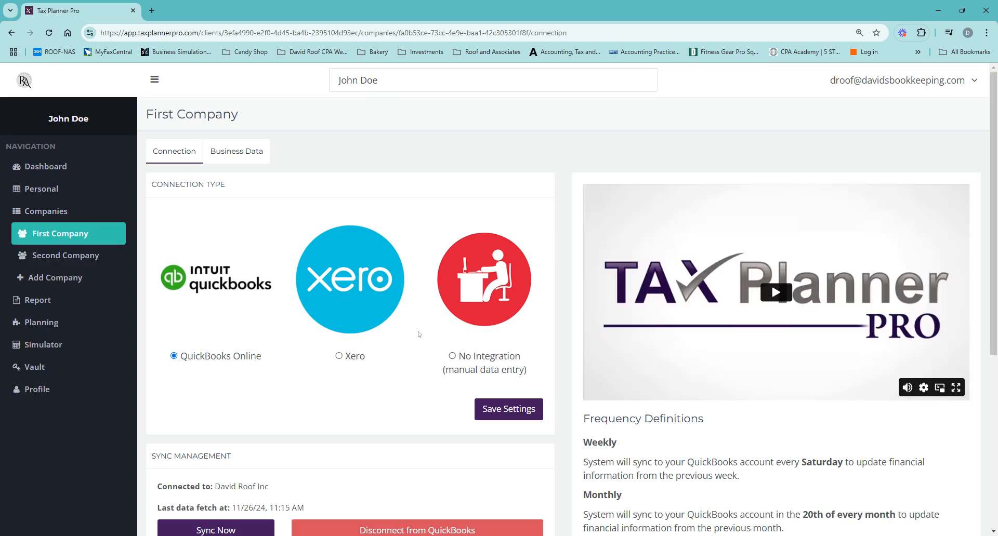
pyautogui.scroll(-5, 301, 383)
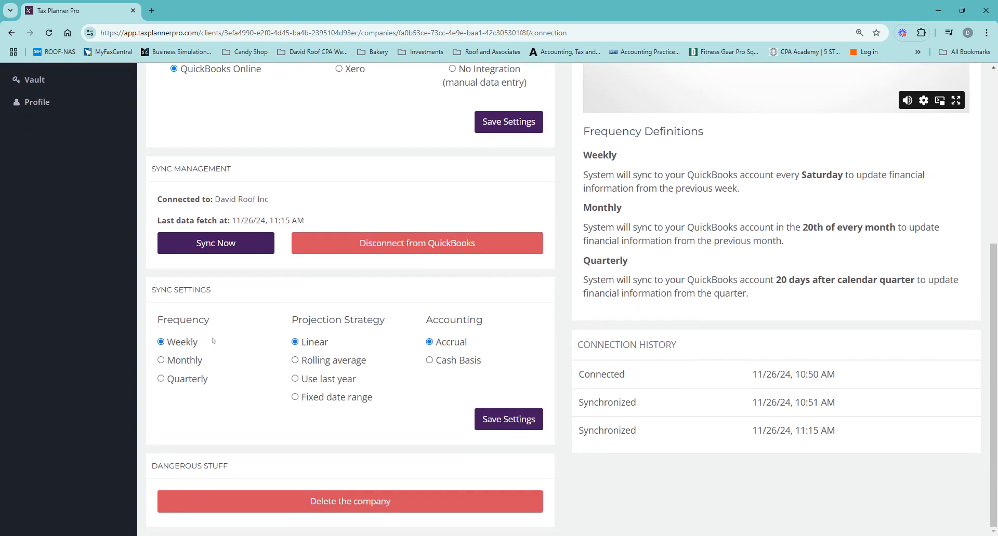
pyautogui.scroll(4, 233, 360)
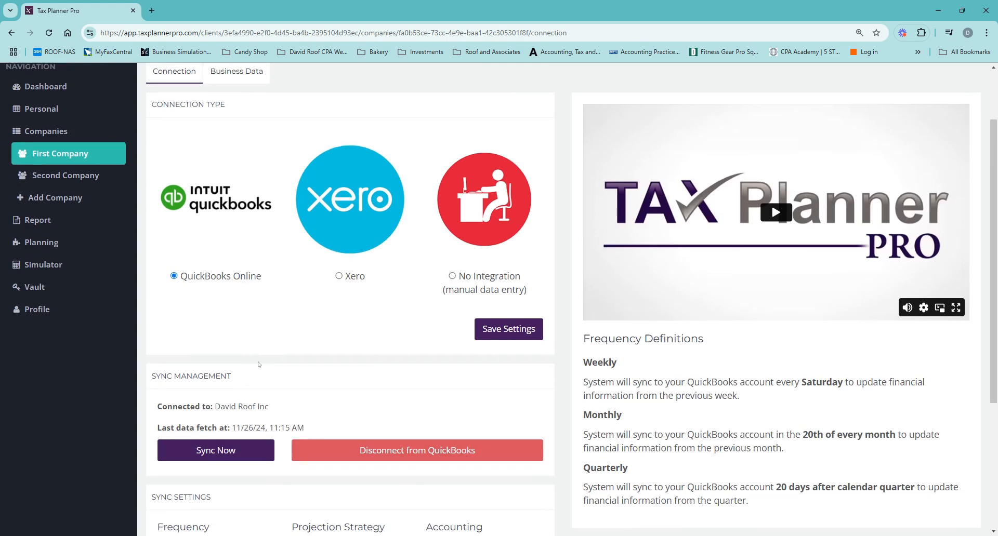
pyautogui.scroll(-1, 219, 399)
pyautogui.scroll(-3, 219, 399)
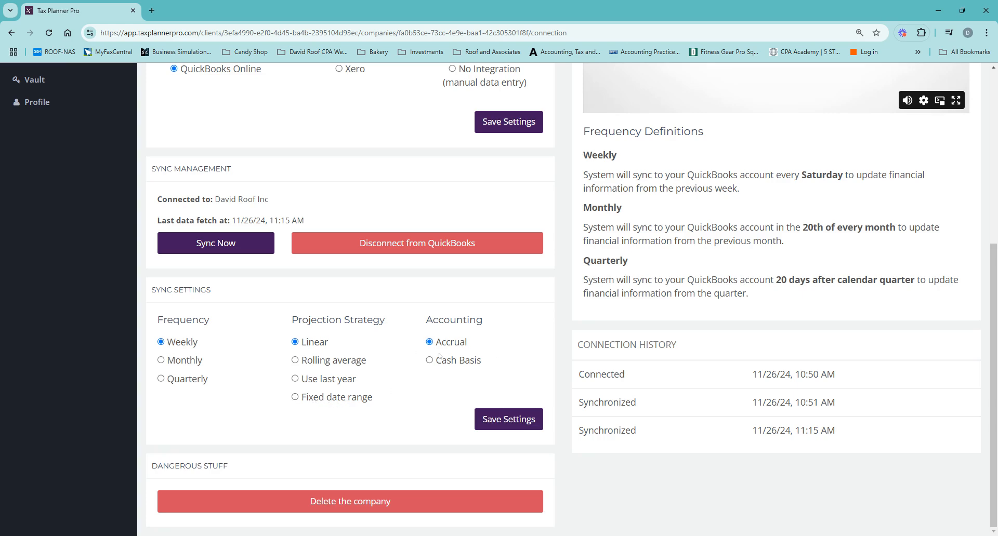
pyautogui.scroll(1, 471, 384)
pyautogui.scroll(-1, 494, 452)
pyautogui.scroll(5, 511, 428)
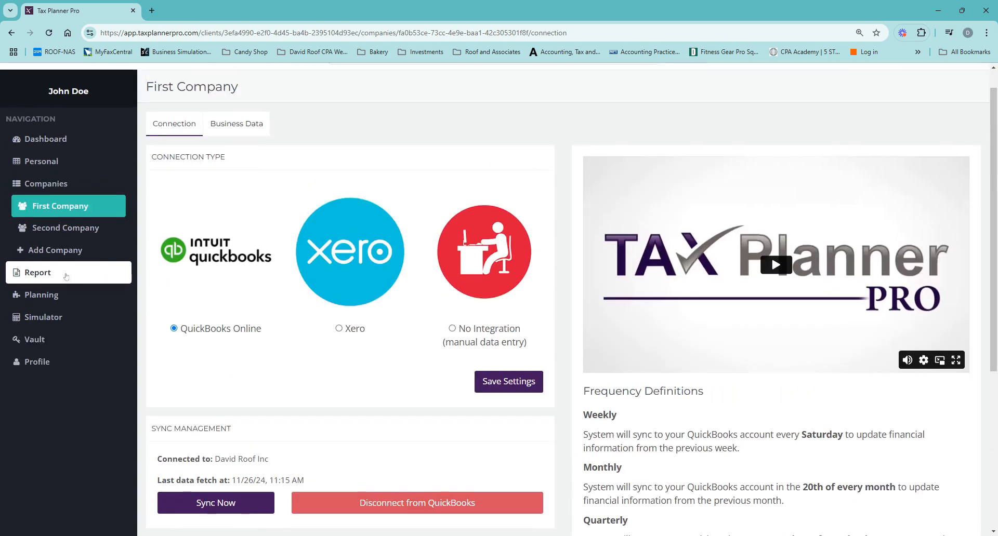
# - Open the client's tax strategy report and look over its front page and welcome page
pyautogui.click(66, 275)
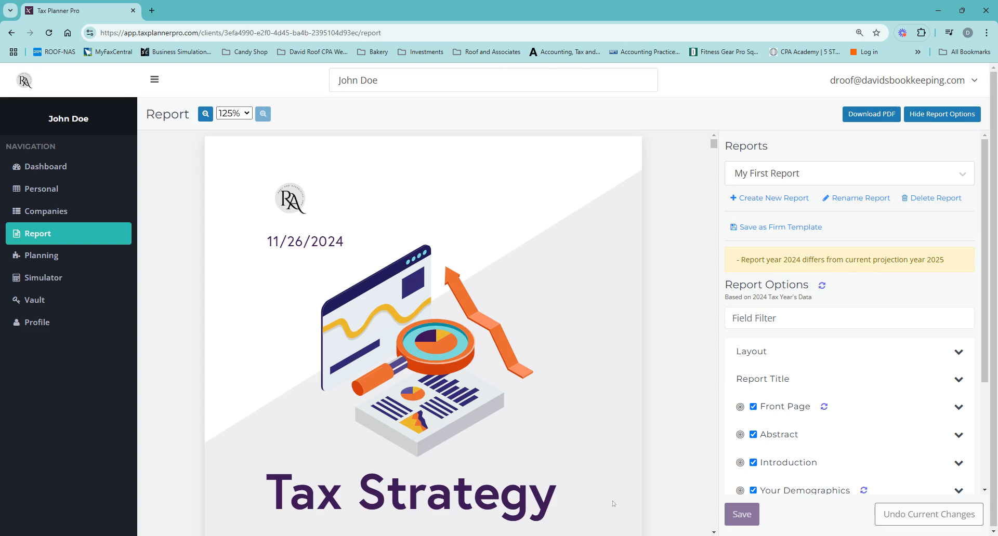
pyautogui.scroll(-5, 498, 300)
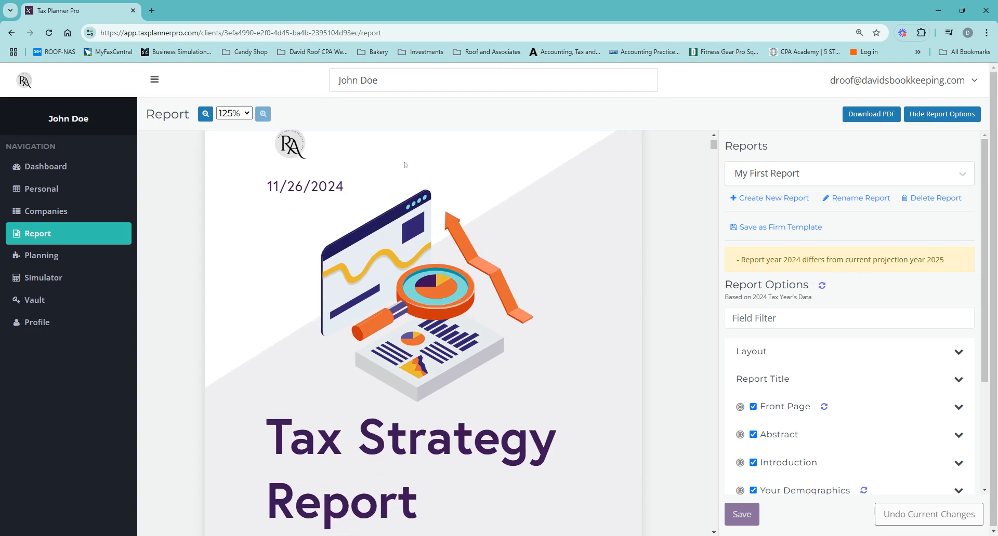
pyautogui.scroll(-1, 392, 326)
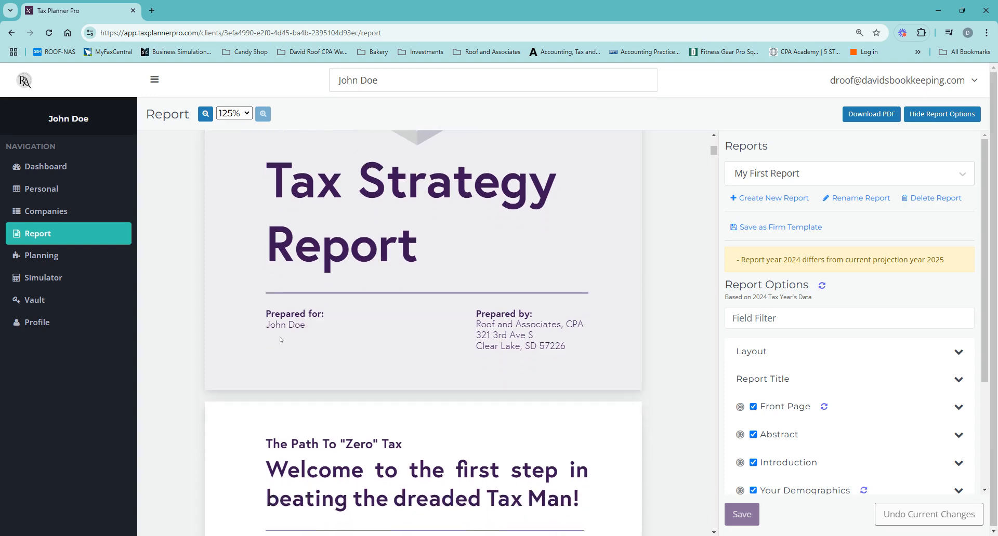
pyautogui.scroll(-4, 318, 319)
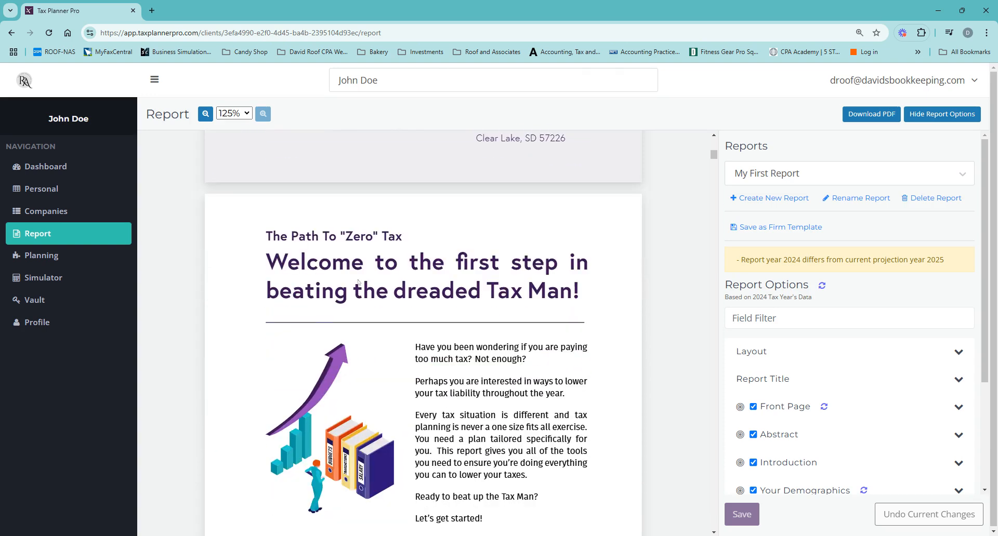
pyautogui.scroll(-2, 358, 255)
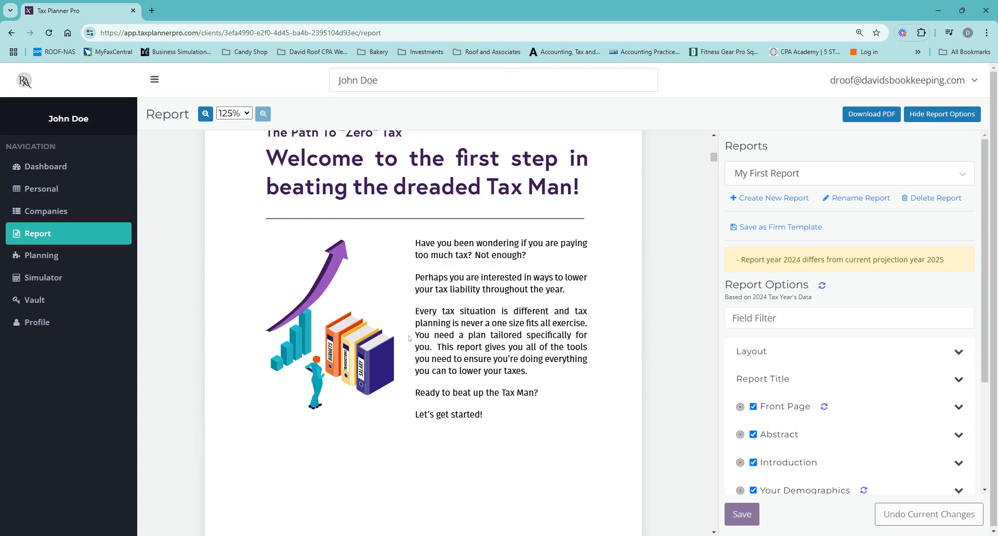
# - Read the report's Introduction page, covering the six main sections and the strategy grading systems
pyautogui.scroll(-7, 407, 332)
pyautogui.scroll(-1, 404, 334)
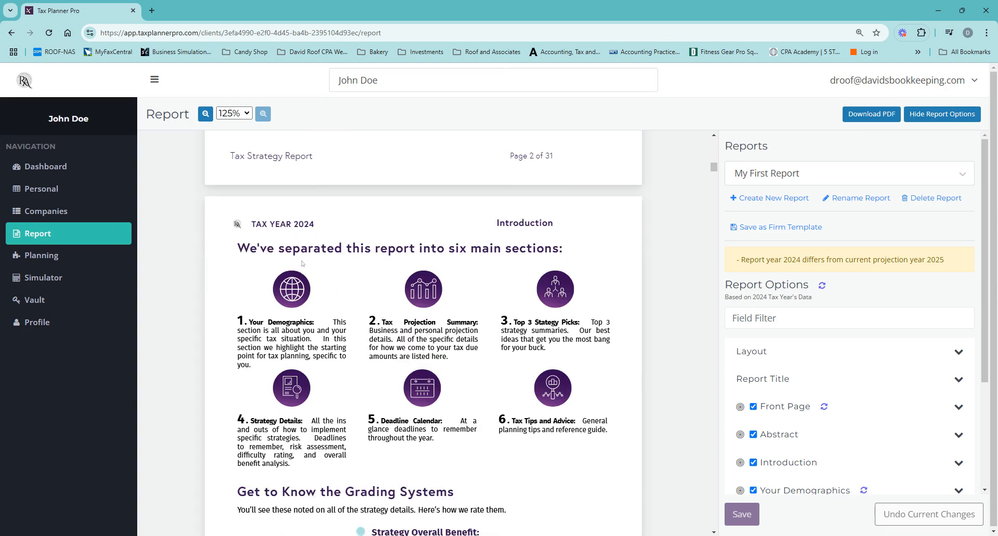
pyautogui.scroll(-2, 550, 257)
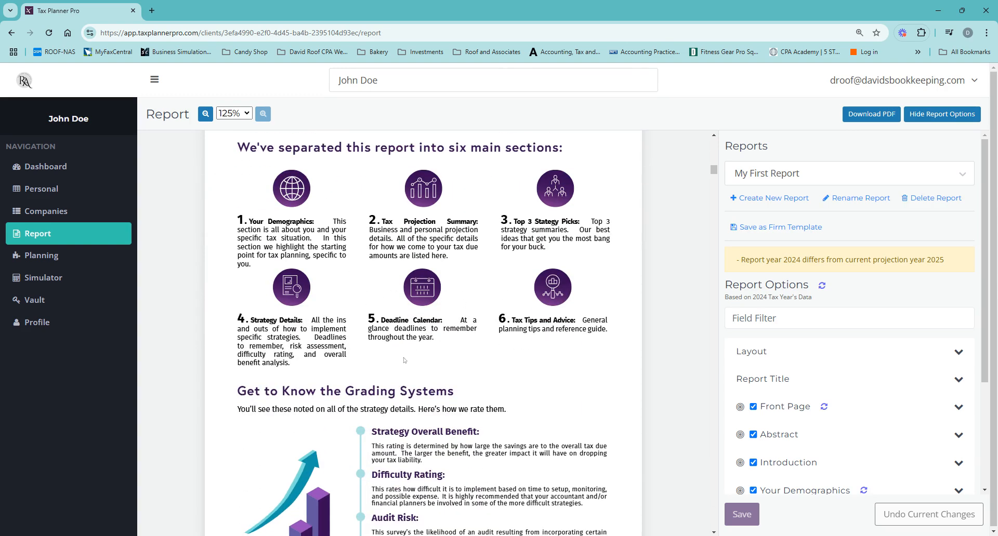
pyautogui.scroll(-1, 406, 361)
pyautogui.scroll(-1, 505, 411)
pyautogui.scroll(-2, 504, 411)
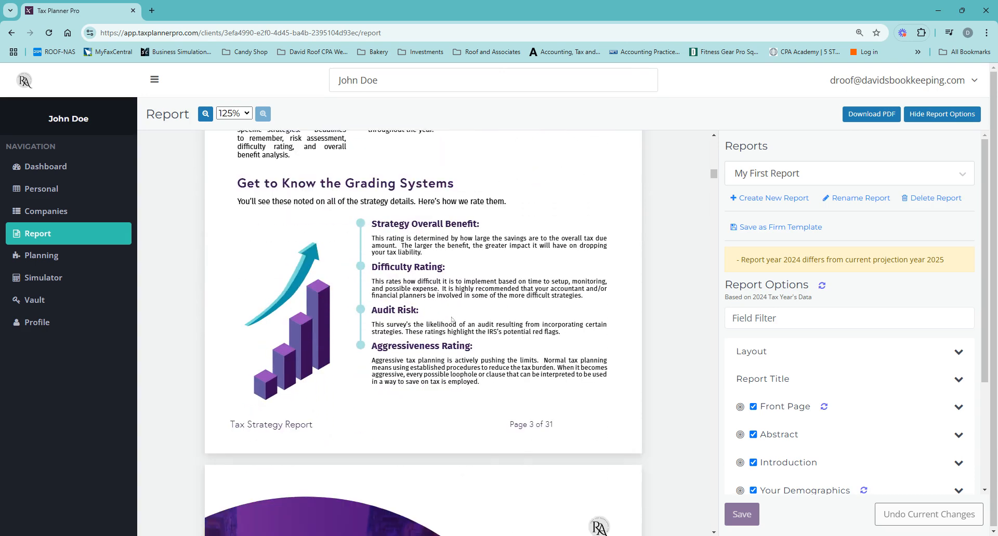
# - Browse the report pages after the Introduction and reload the report page
pyautogui.scroll(-10, 462, 326)
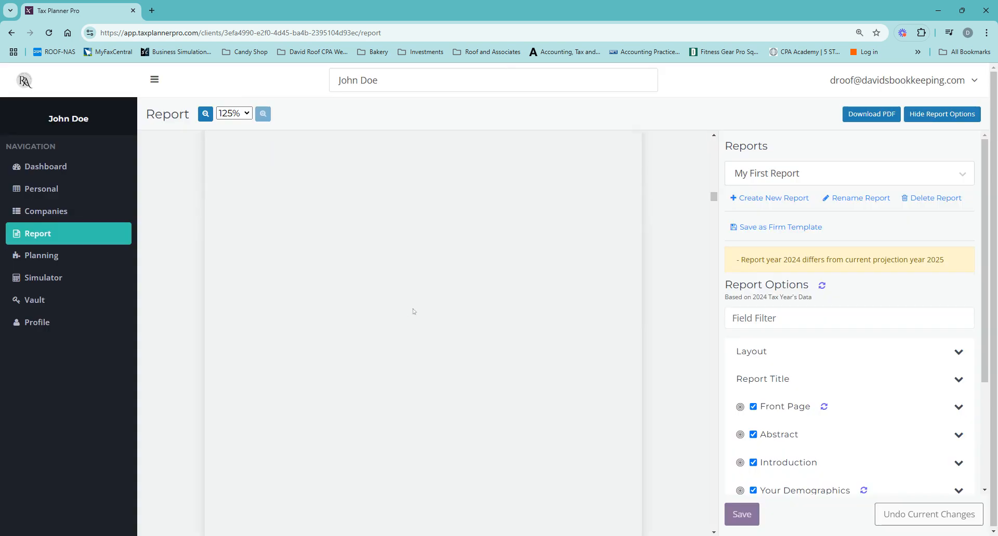
pyautogui.scroll(5, 420, 314)
pyautogui.scroll(7, 420, 314)
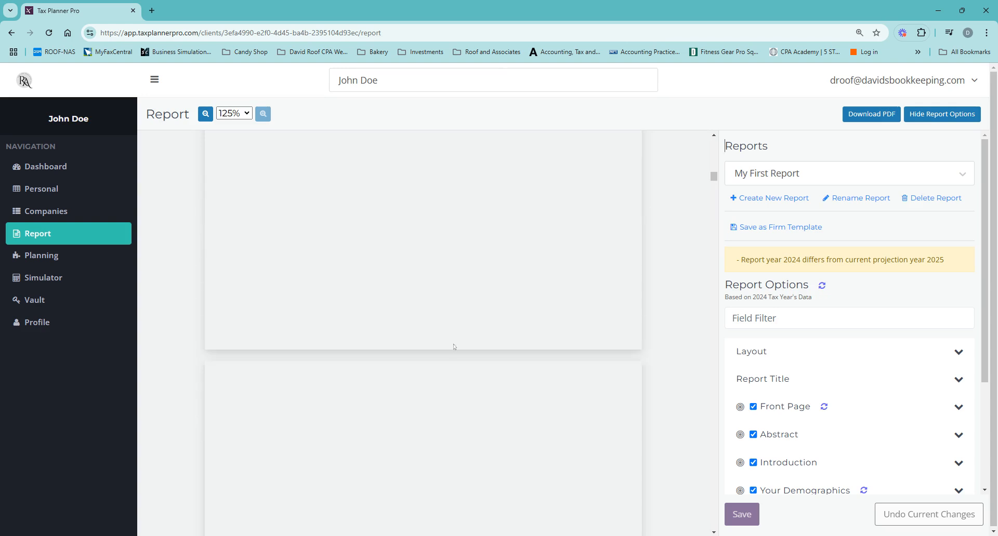
pyautogui.scroll(-5, 454, 348)
pyautogui.scroll(-6, 455, 350)
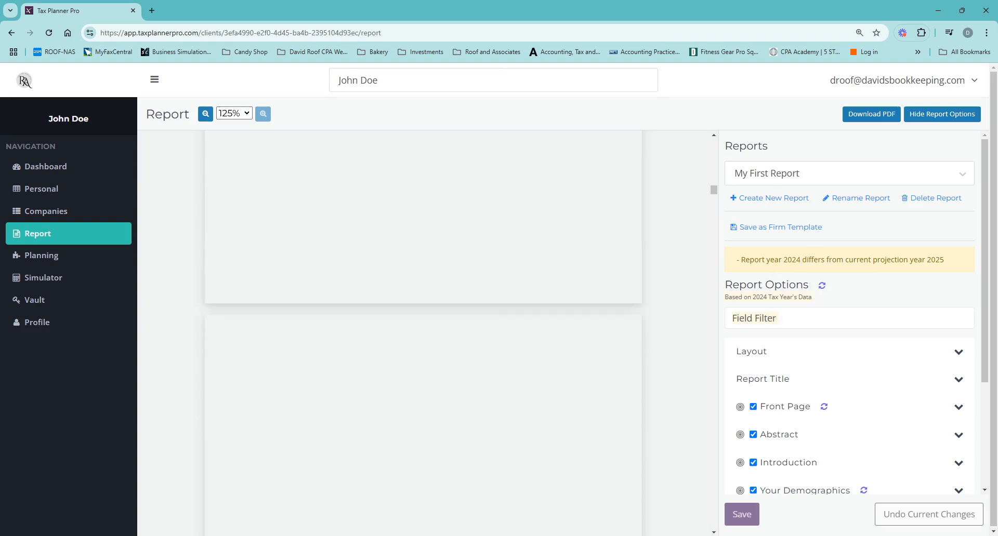
pyautogui.scroll(2, 344, 198)
pyautogui.scroll(7, 348, 215)
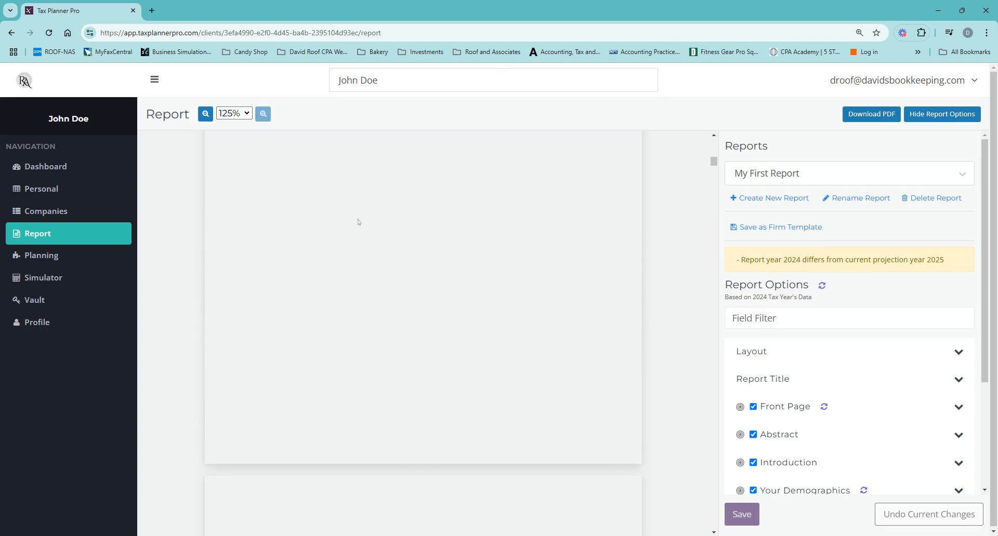
pyautogui.click(49, 33)
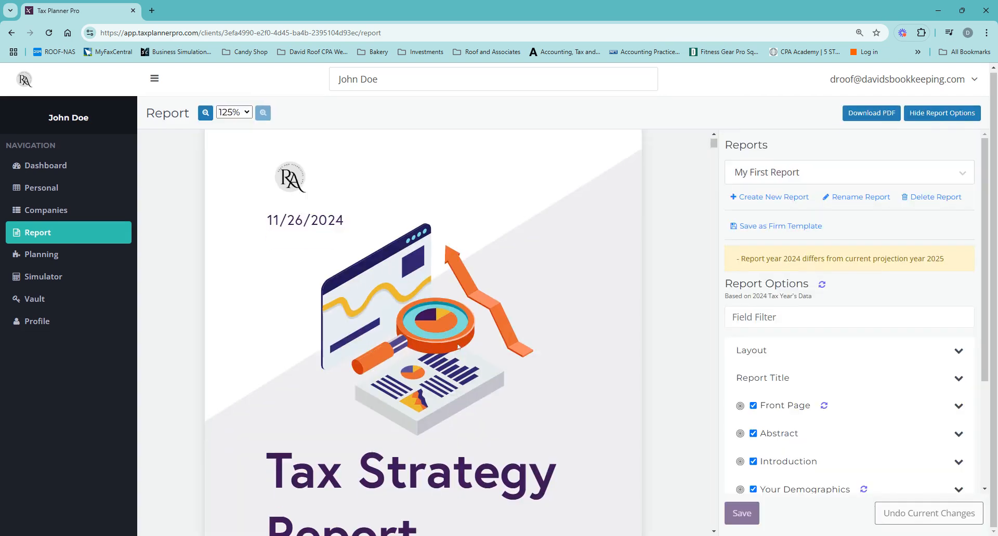
# - Examine the report's Your Demographics page, including personal and business data, federal and state amounts due, and the Did you know? tips
pyautogui.scroll(-20, 488, 354)
pyautogui.scroll(-10, 488, 354)
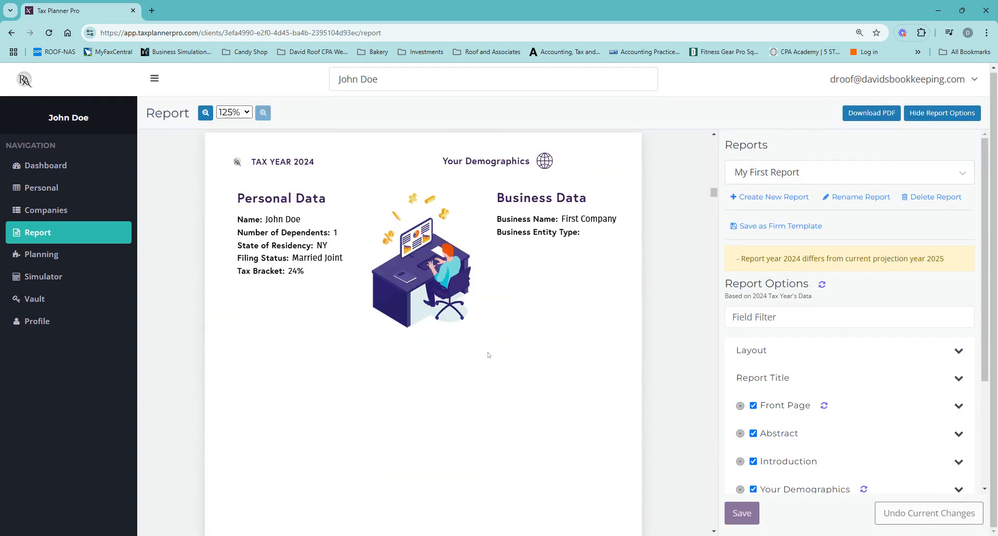
pyautogui.scroll(1, 373, 315)
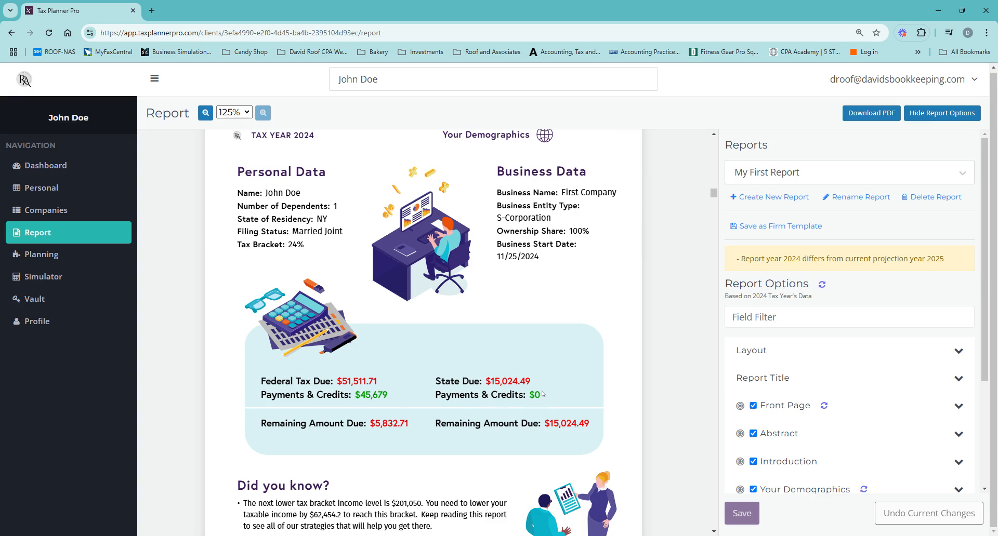
pyautogui.scroll(-1, 511, 387)
pyautogui.scroll(-5, 511, 387)
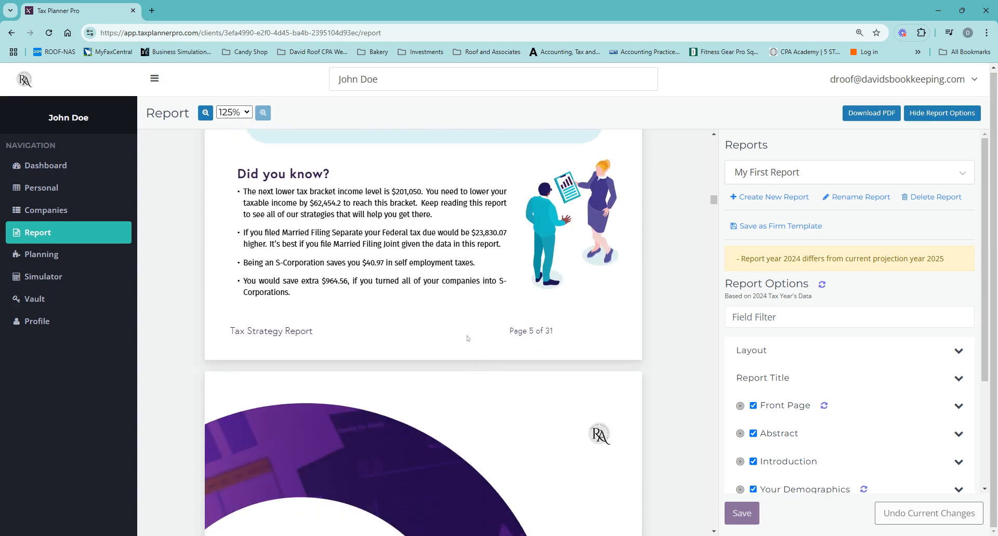
pyautogui.scroll(4, 514, 326)
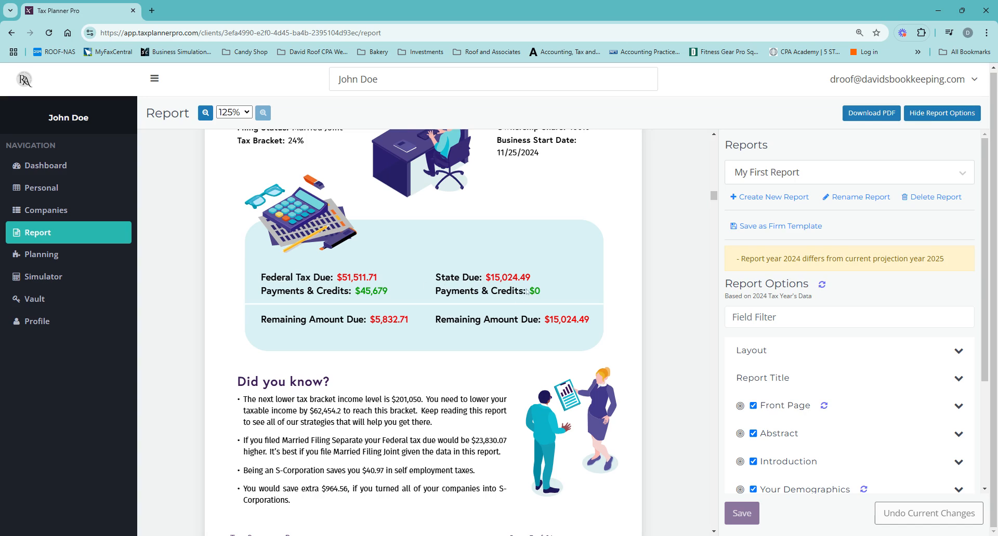
pyautogui.scroll(-3, 529, 296)
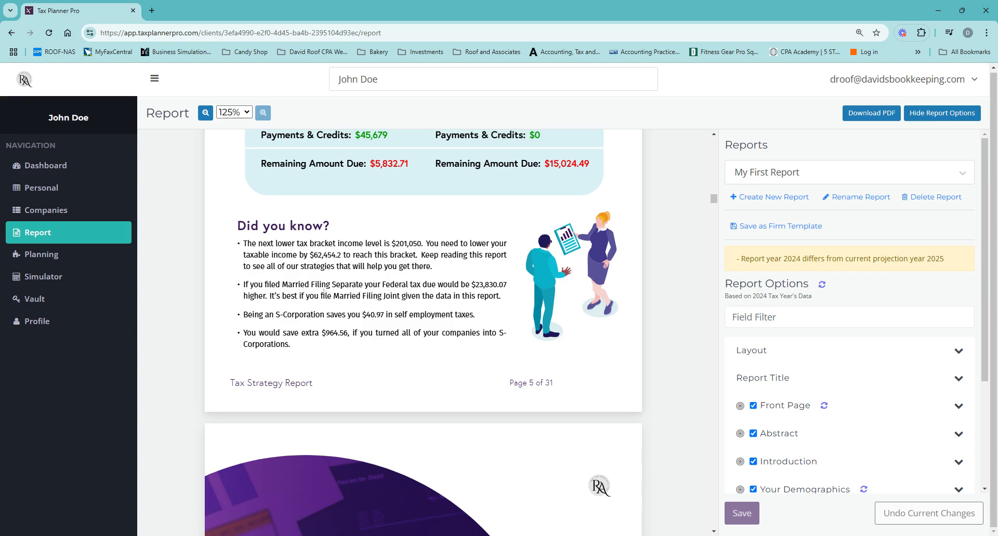
pyautogui.scroll(-1, 335, 295)
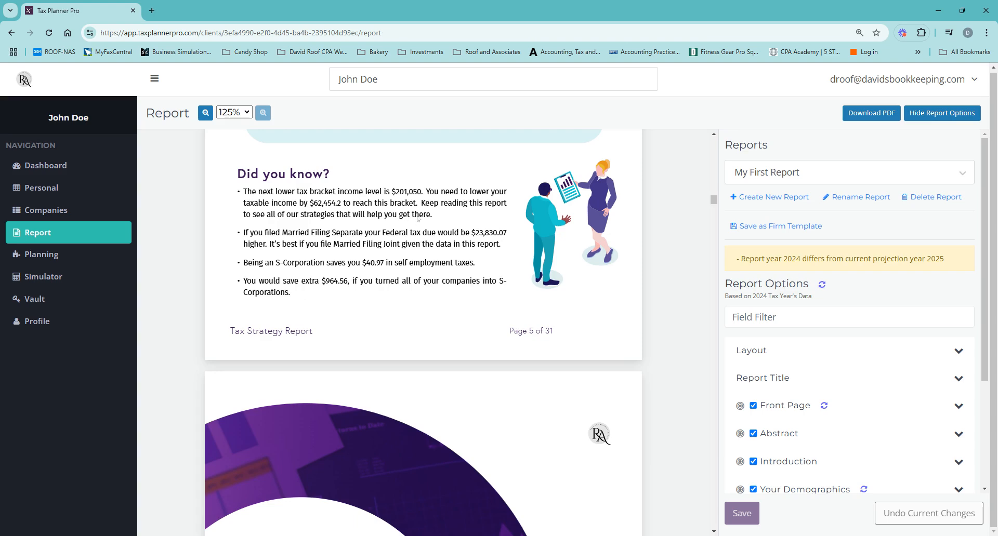
# - Review the report's Tax Projection Summary page, covering income, deductions and credits, federal and state tax due, and the tax rate and bracket figures
pyautogui.scroll(-10, 460, 250)
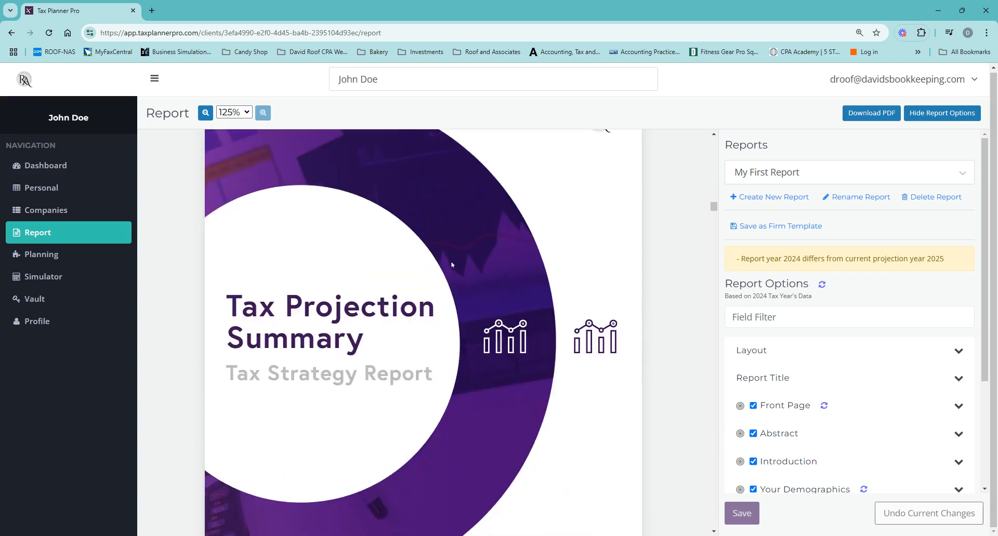
pyautogui.scroll(-4, 398, 268)
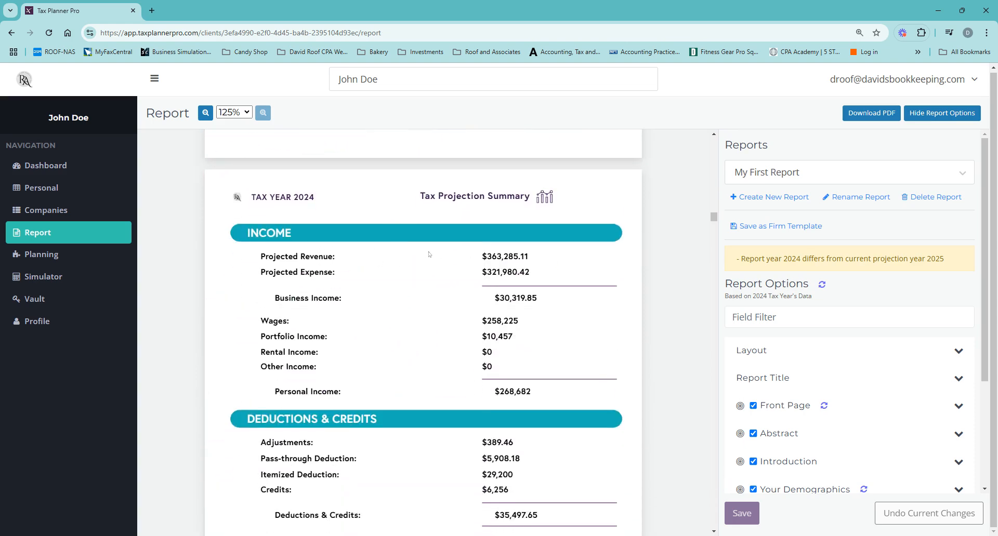
pyautogui.scroll(-2, 495, 241)
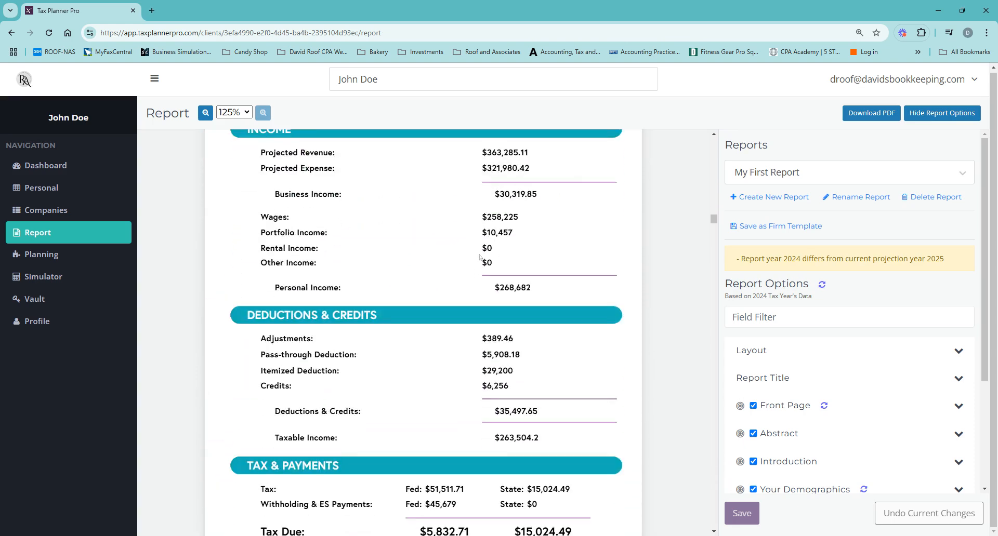
pyautogui.scroll(-1, 480, 257)
pyautogui.scroll(-1, 510, 339)
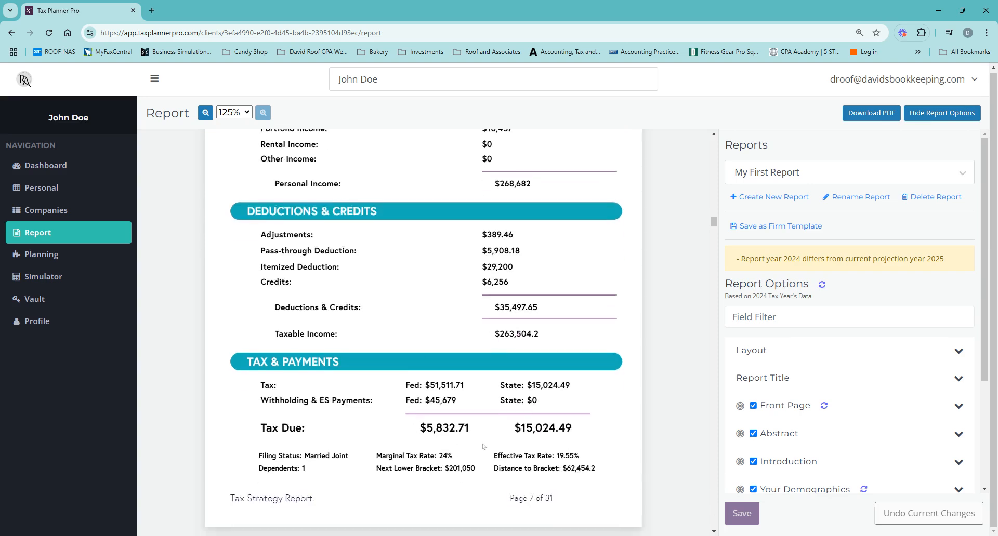
pyautogui.scroll(-1, 466, 398)
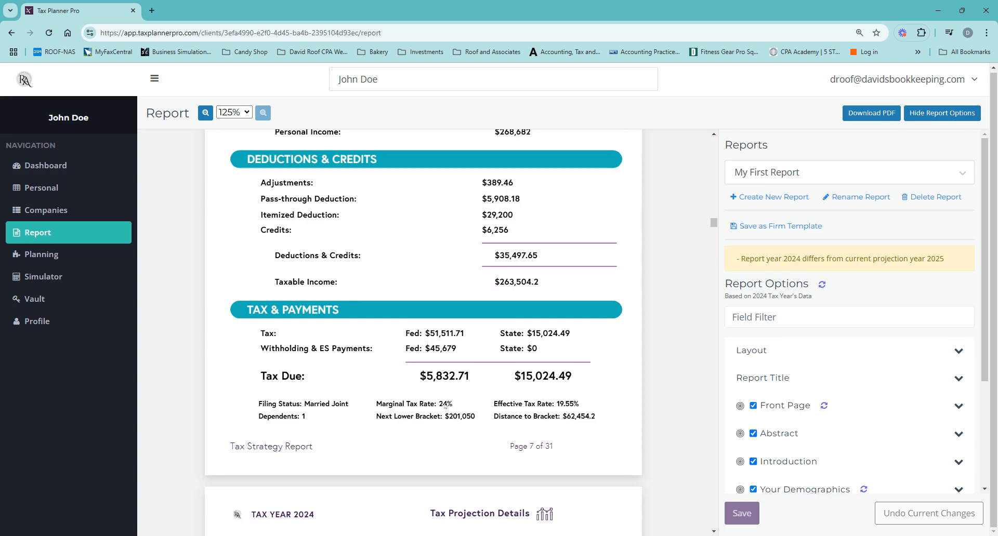
# - Look through the Tax Projection Details pages, from income and adjustments to the federal and state tax calculation
pyautogui.scroll(-4, 452, 404)
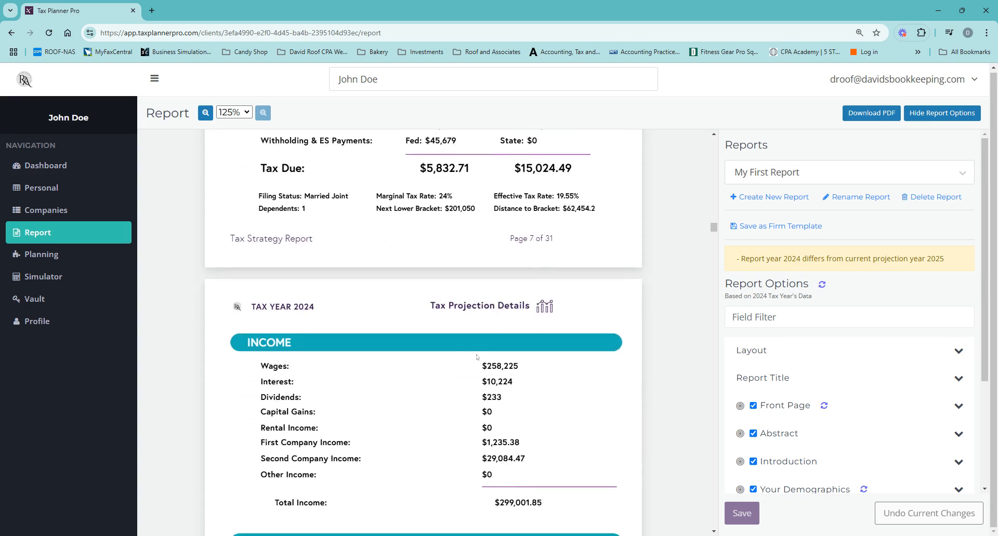
pyautogui.scroll(-3, 476, 357)
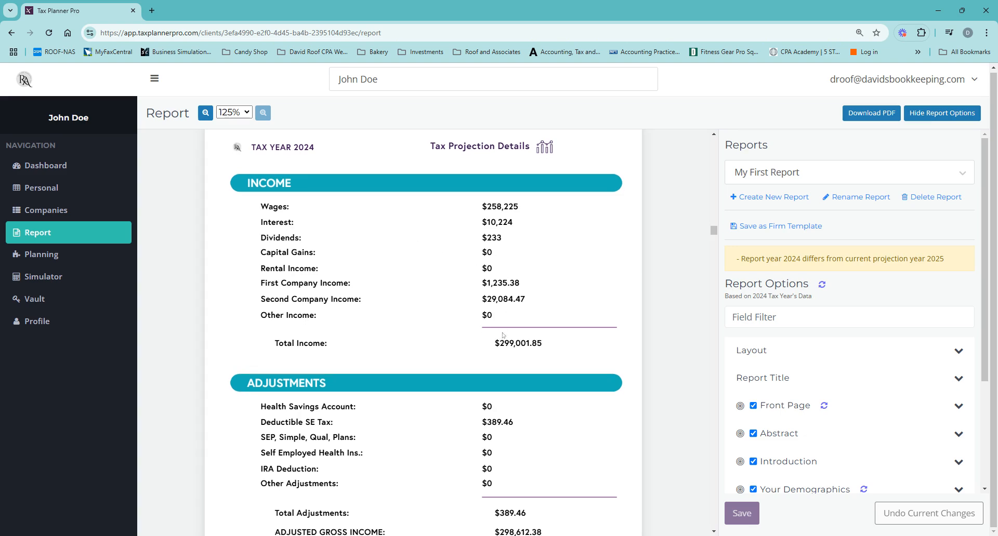
pyautogui.scroll(-12, 505, 291)
pyautogui.scroll(-12, 504, 337)
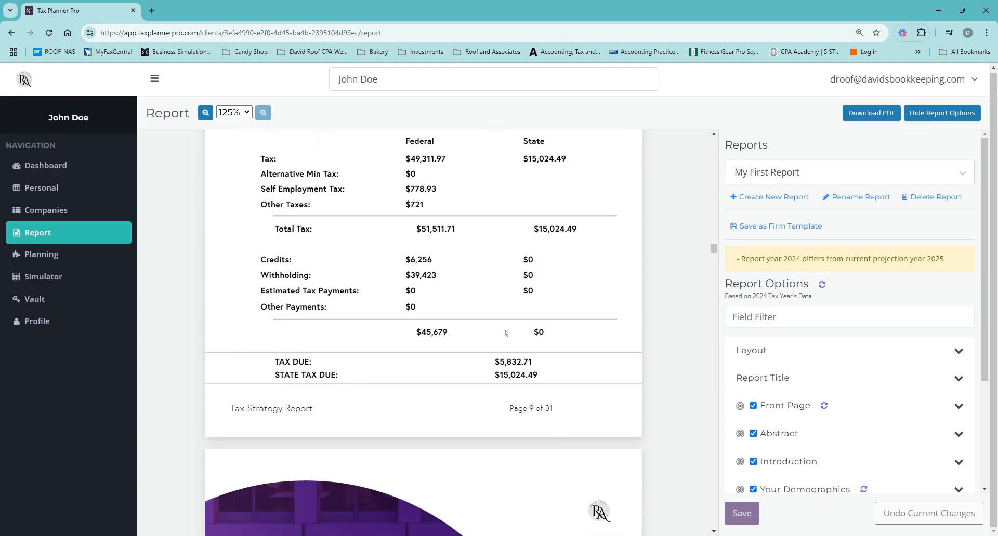
# - Read the Top 3 Strategy Picks page, comparing the potential savings from Section 179 Expense, Expense Acceleration and Income Deferment
pyautogui.scroll(-10, 373, 342)
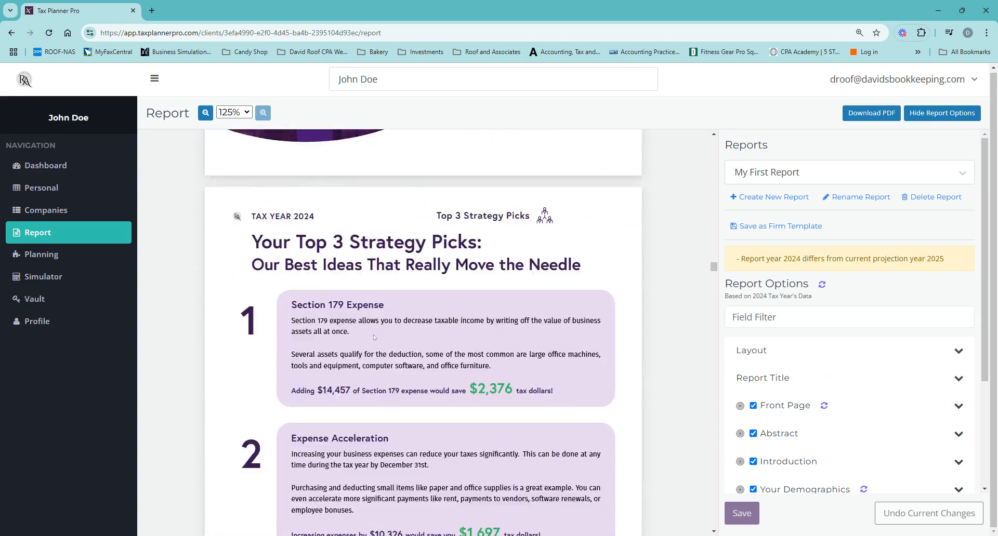
pyautogui.scroll(1, 308, 397)
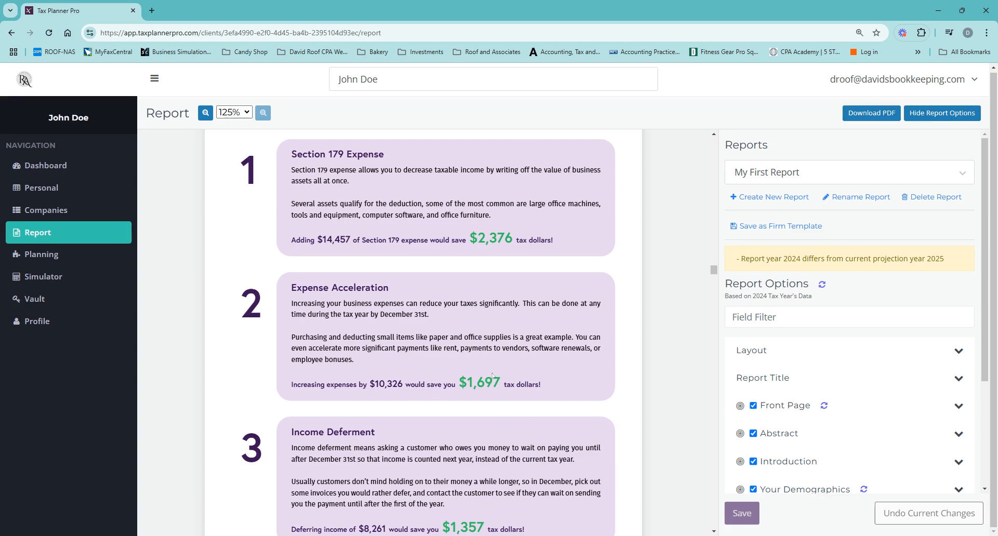
pyautogui.scroll(-1, 480, 384)
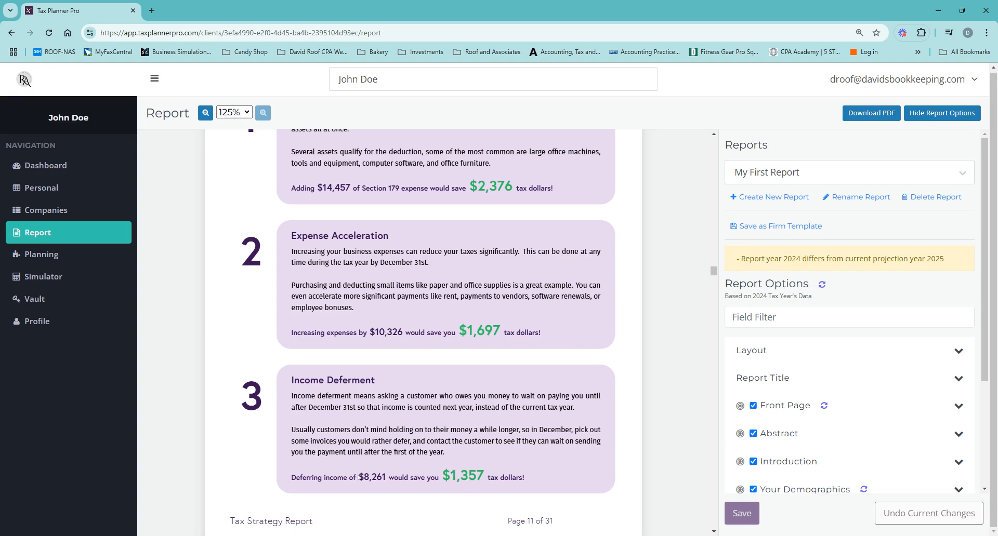
# - Examine the Section 179 Expense strategy page, including its description, ratings and tax saving options A to C
pyautogui.scroll(-7, 477, 399)
pyautogui.scroll(-14, 477, 399)
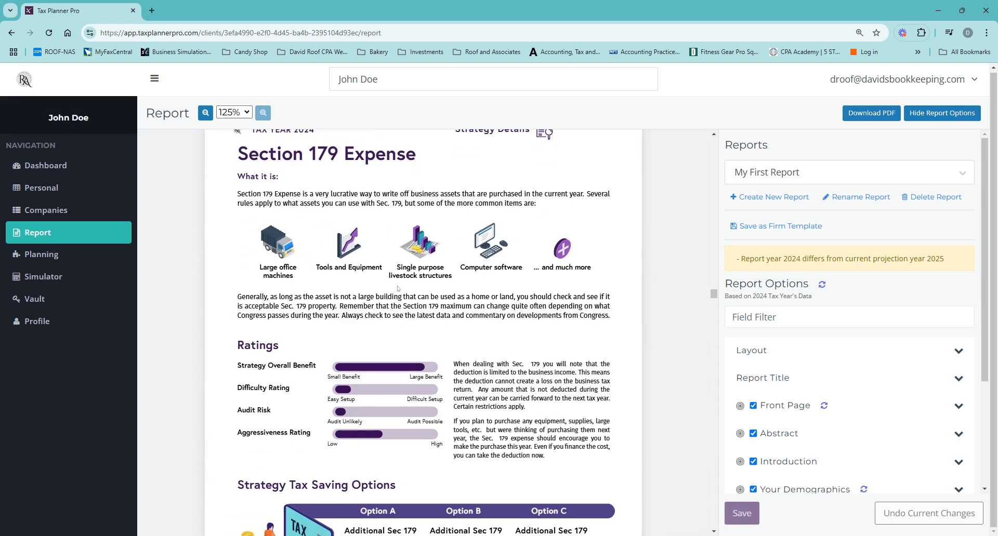
pyautogui.scroll(-2, 387, 312)
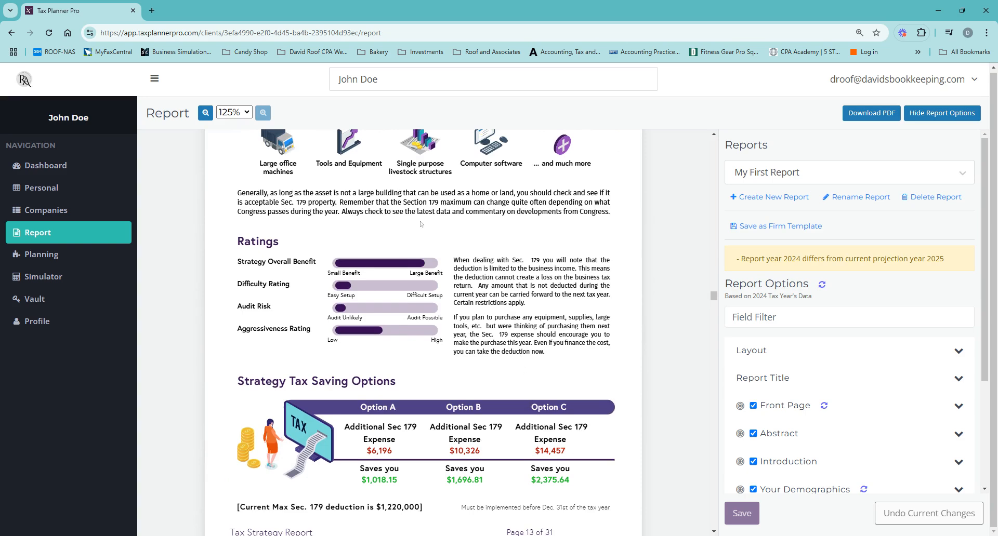
pyautogui.scroll(-2, 425, 263)
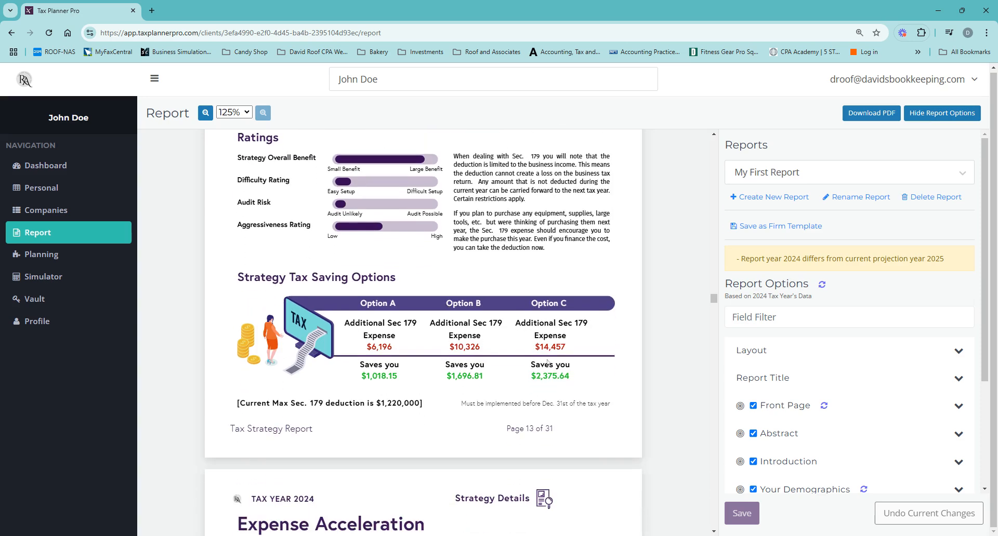
pyautogui.scroll(2, 612, 239)
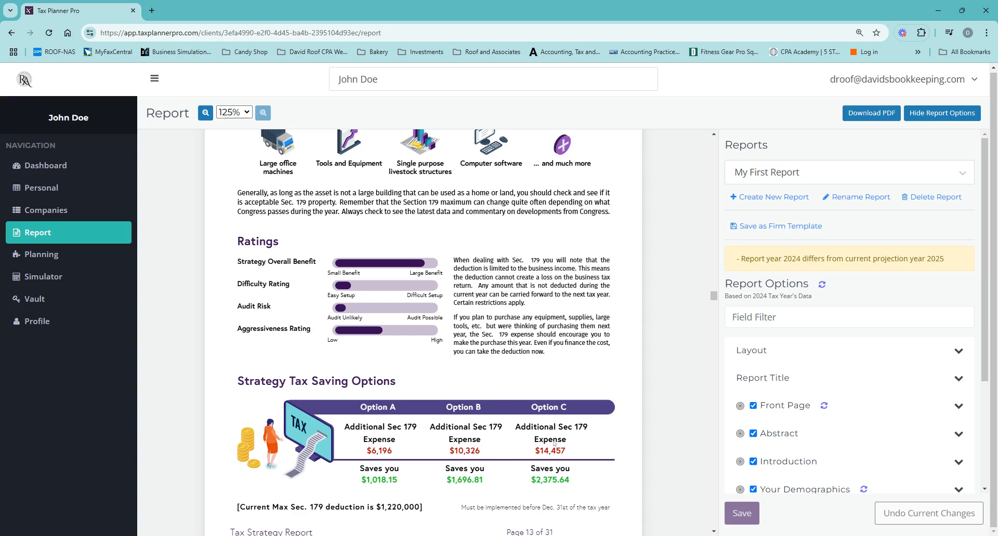
# - Read the Expense Acceleration page and compare current and recommended expenses on the Missing Deductions page
pyautogui.scroll(-7, 536, 444)
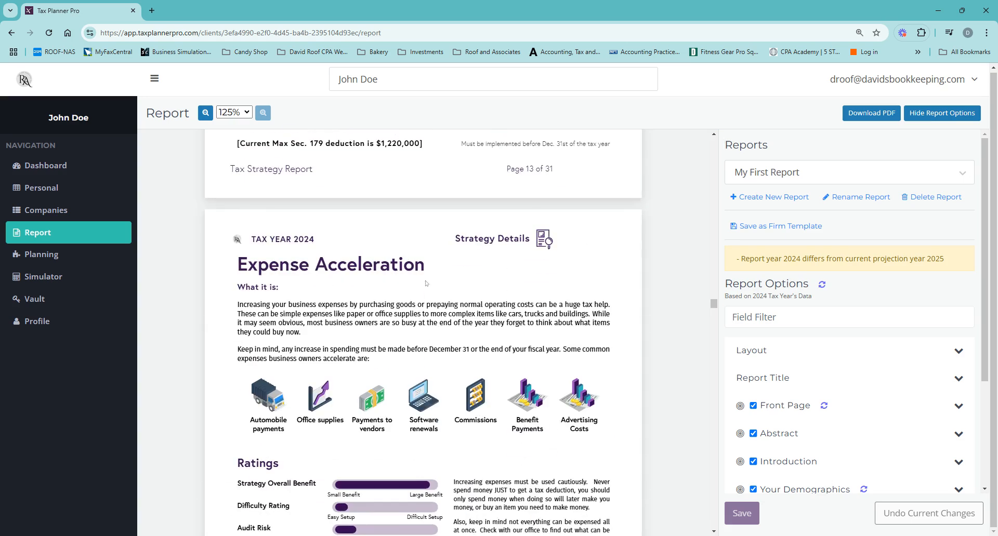
pyautogui.scroll(-5, 425, 284)
pyautogui.scroll(-8, 432, 325)
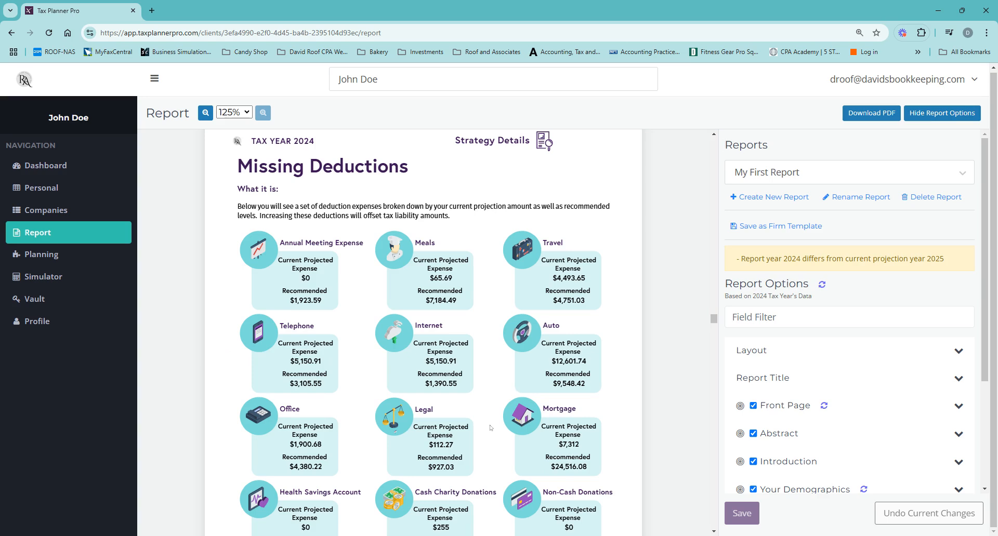
pyautogui.scroll(-2, 541, 333)
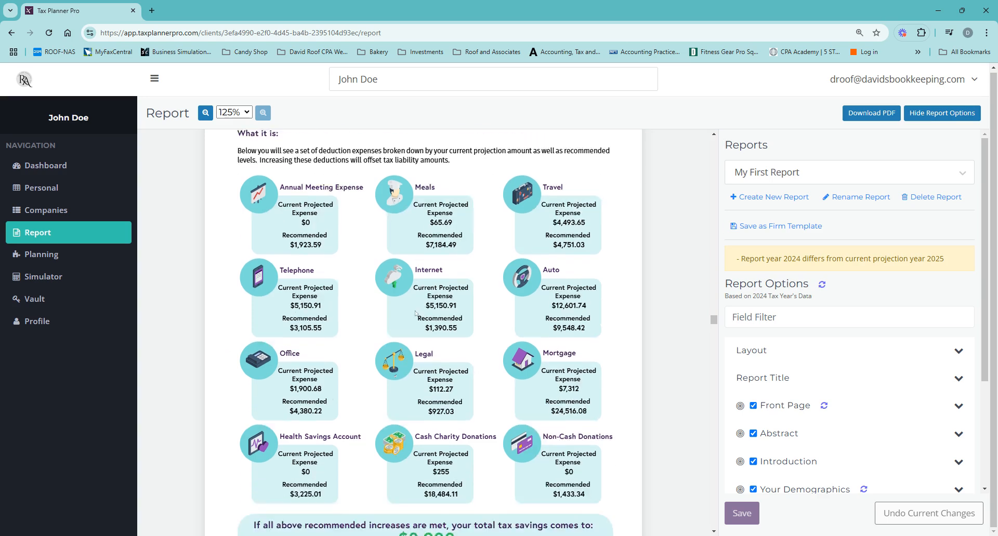
pyautogui.scroll(1, 410, 461)
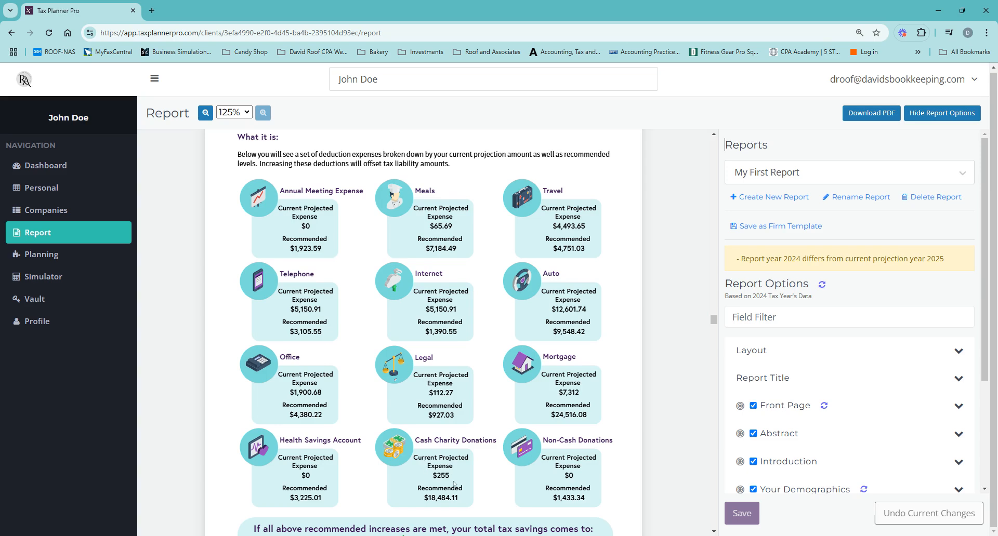
# - Review the Income Deferment page and the 14 Day Home Rental page, including their ratings and tax saving options
pyautogui.scroll(-10, 416, 458)
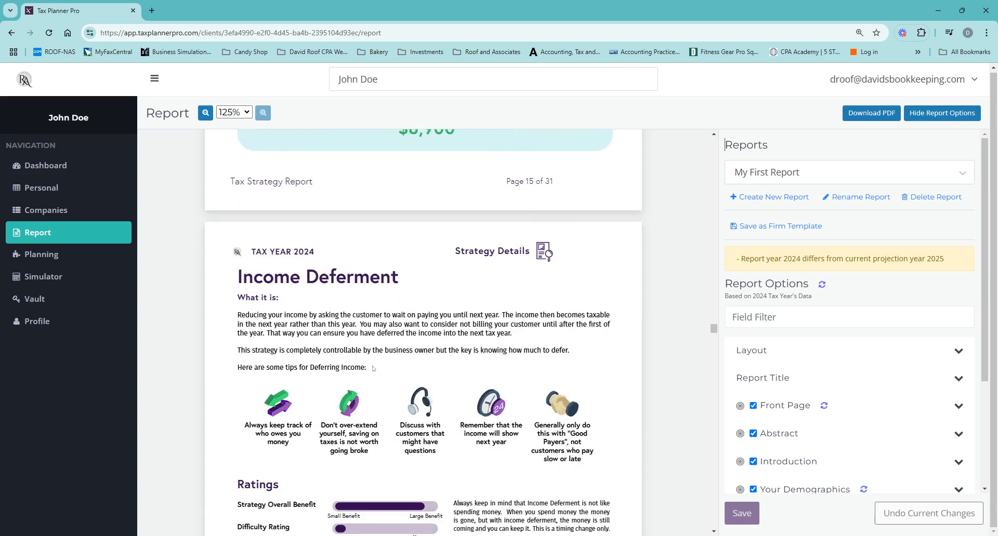
pyautogui.scroll(-5, 408, 256)
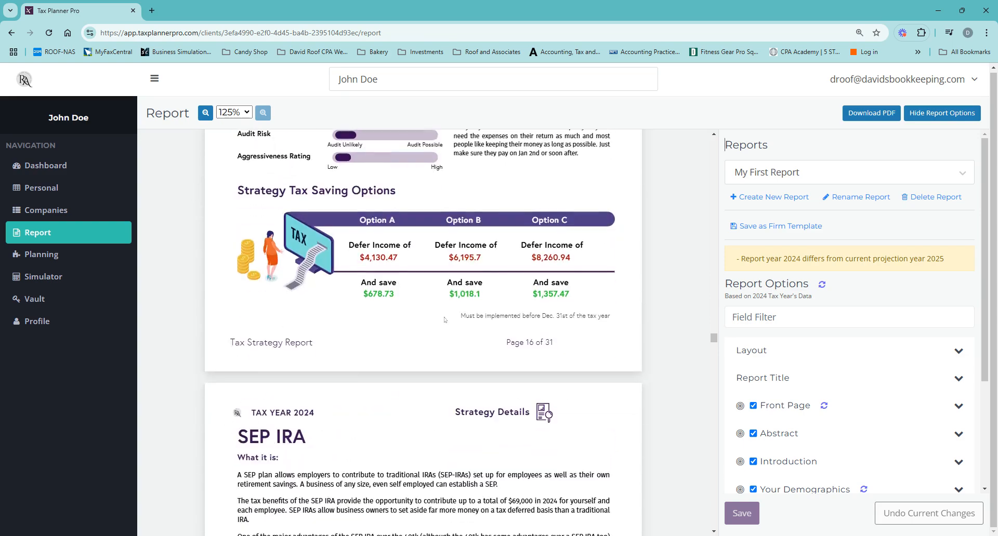
pyautogui.scroll(-10, 465, 346)
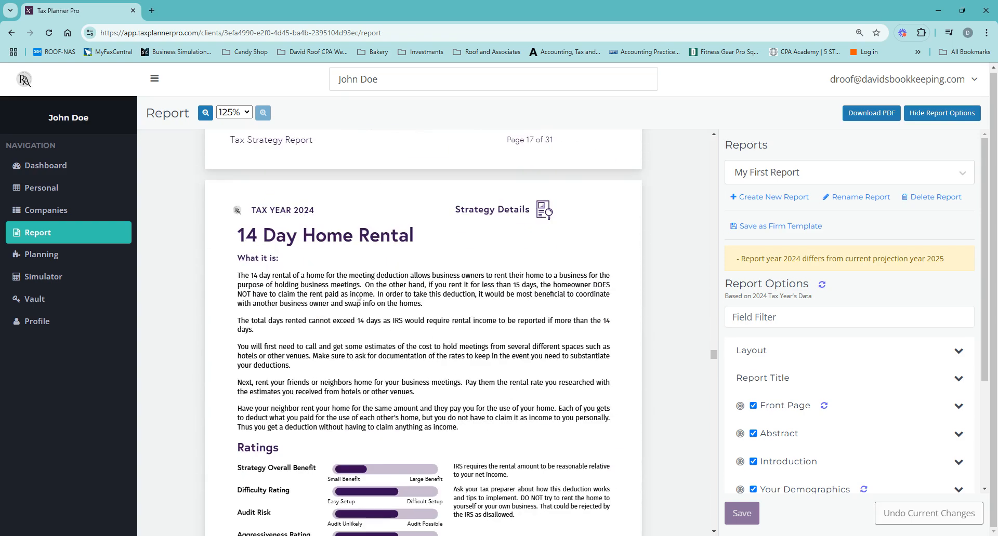
pyautogui.scroll(-2, 374, 311)
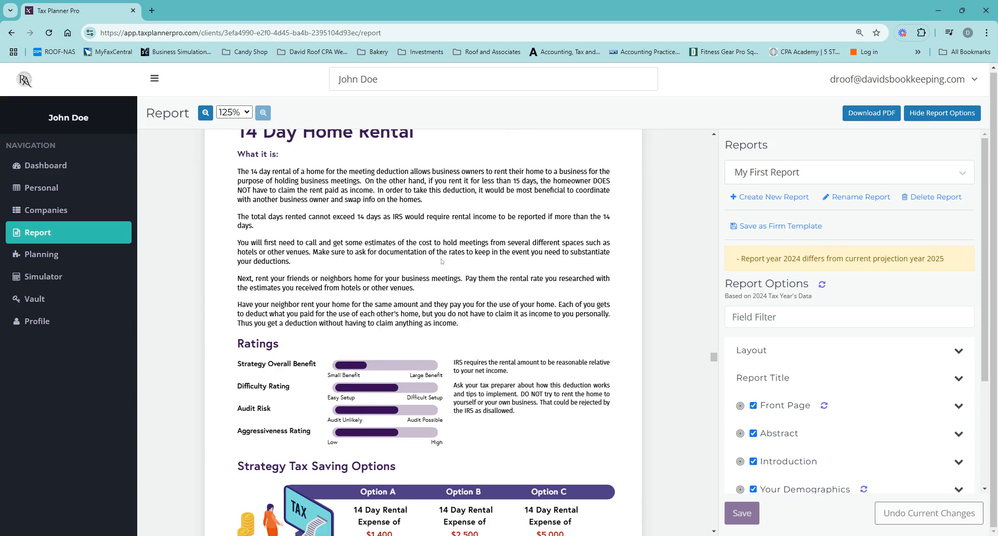
pyautogui.scroll(-6, 435, 357)
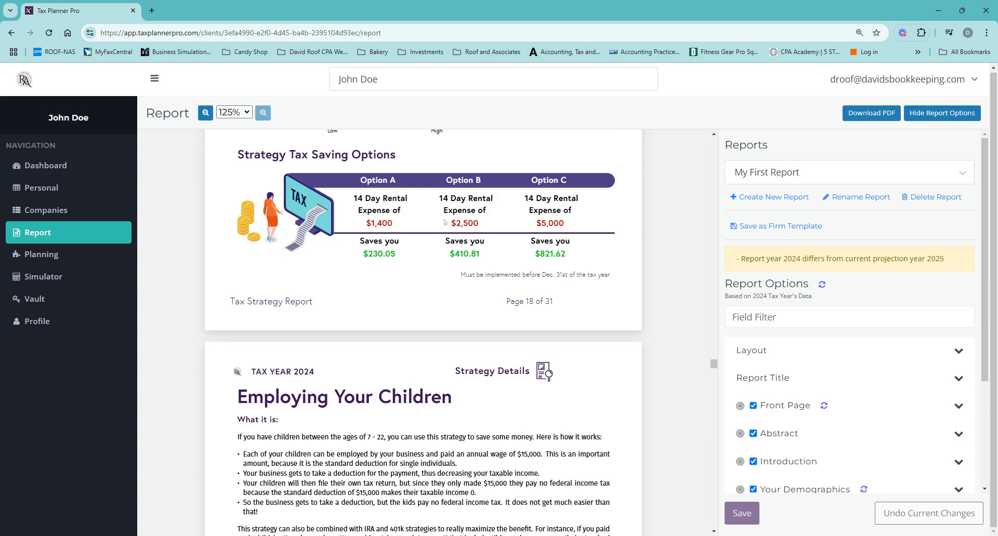
pyautogui.scroll(4, 445, 222)
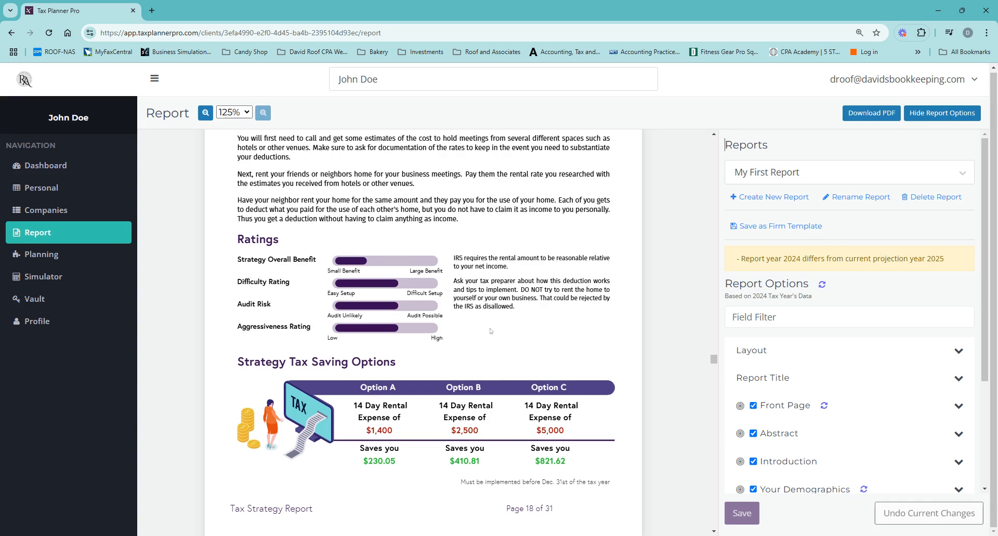
# - Read the Employing Your Children strategy page, including its age and wage rules, ratings and saving options
pyautogui.scroll(-7, 467, 322)
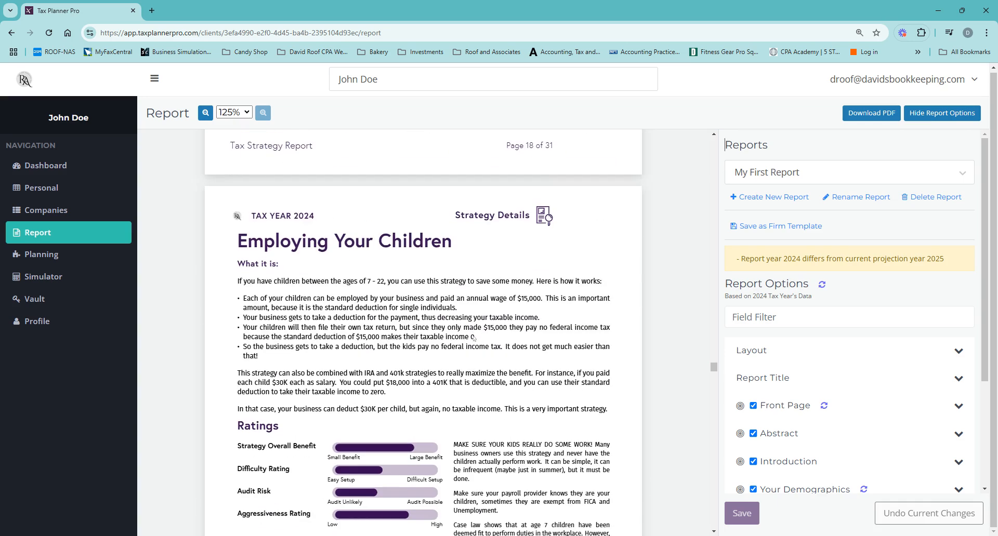
pyautogui.scroll(-1, 473, 338)
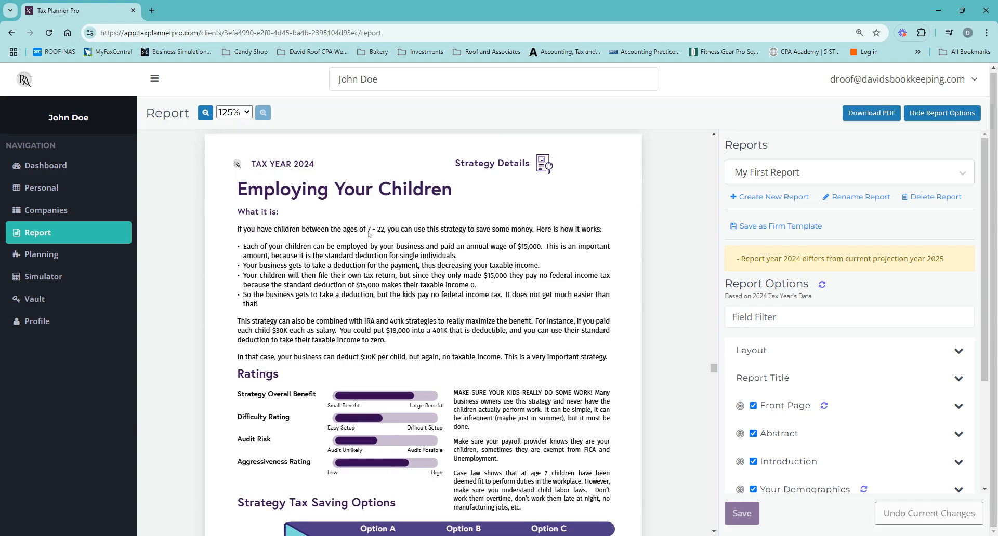
pyautogui.scroll(-20, 456, 309)
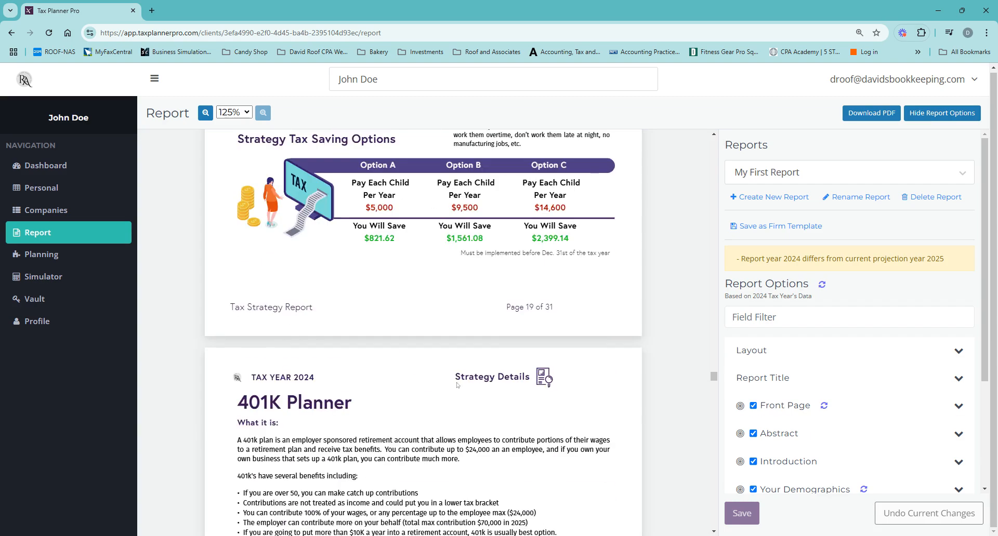
# - Examine the Business Entity Planner's pros and cons and the table comparing each company's total tax by entity type
pyautogui.scroll(-7, 452, 386)
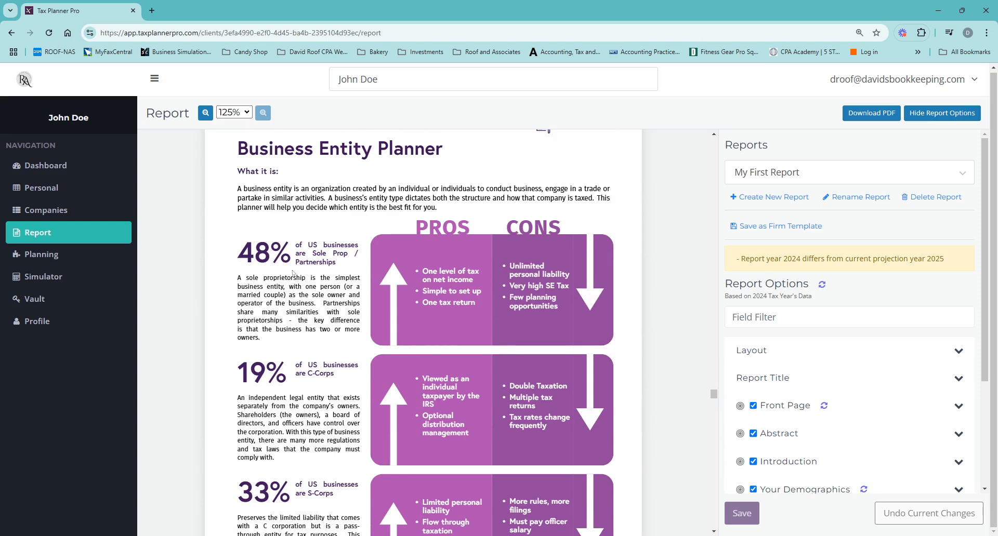
pyautogui.scroll(-11, 380, 377)
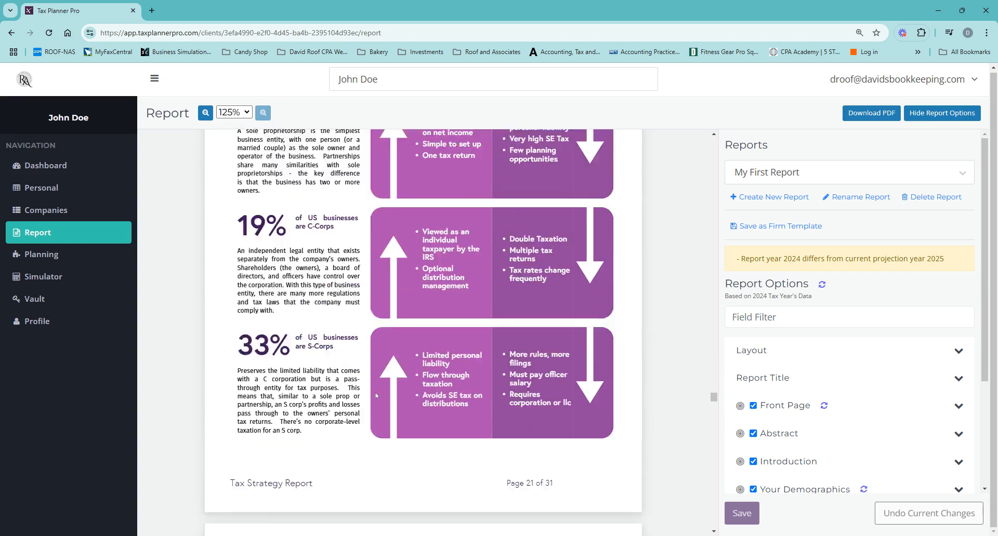
pyautogui.scroll(1, 335, 214)
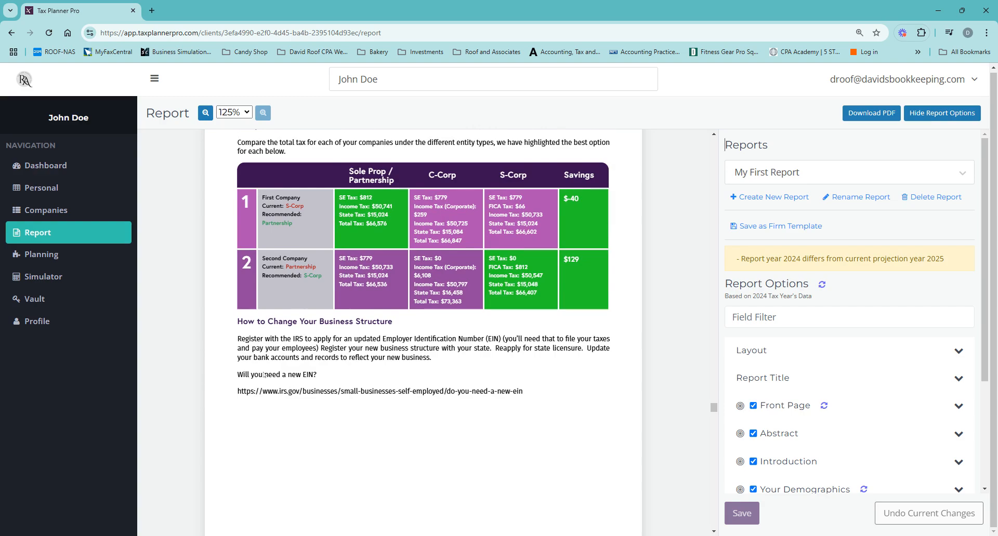
# - Skim the strategy pages from the IRA planners through the Health Savings Planner to the quarterly Estimated Tax Payments tables
pyautogui.scroll(-15, 265, 374)
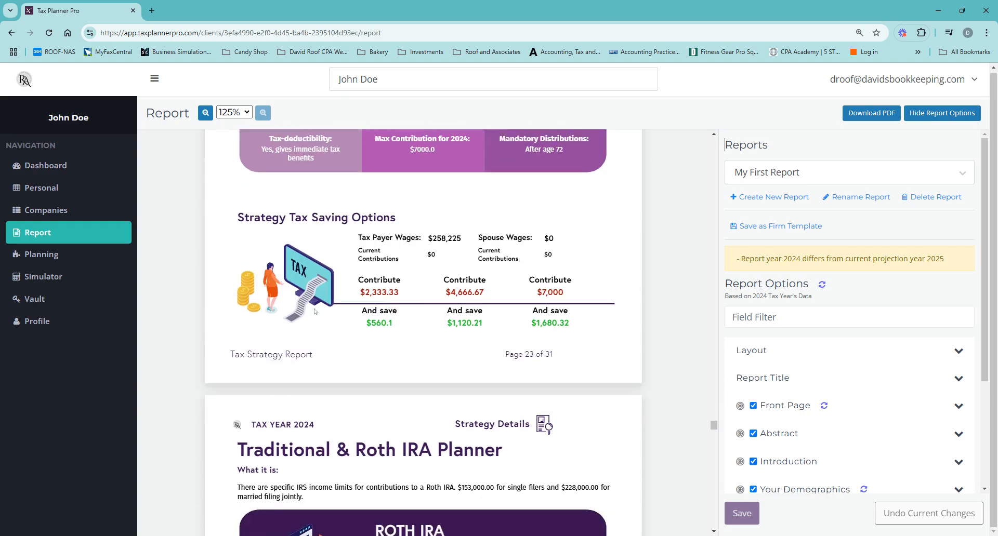
pyautogui.scroll(-18, 314, 311)
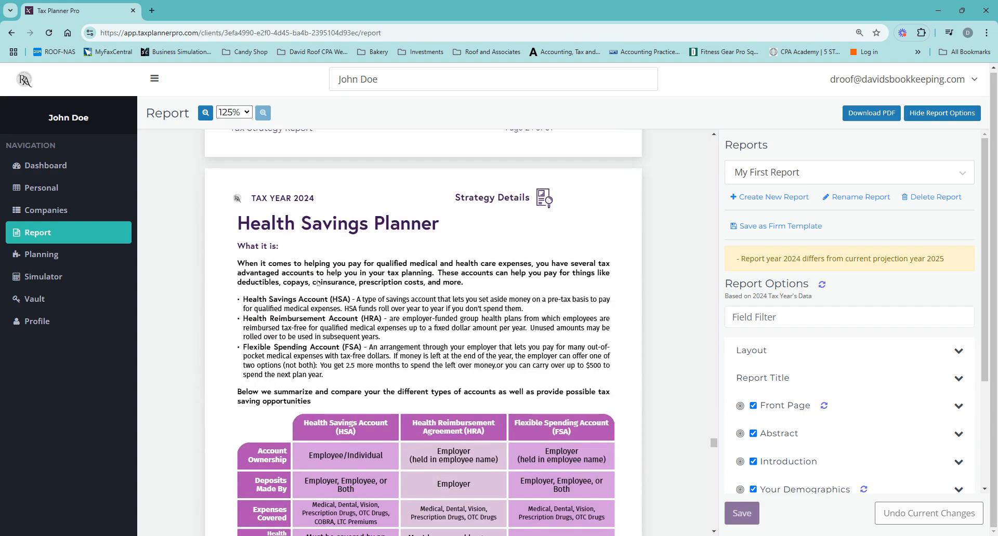
pyautogui.scroll(-20, 318, 283)
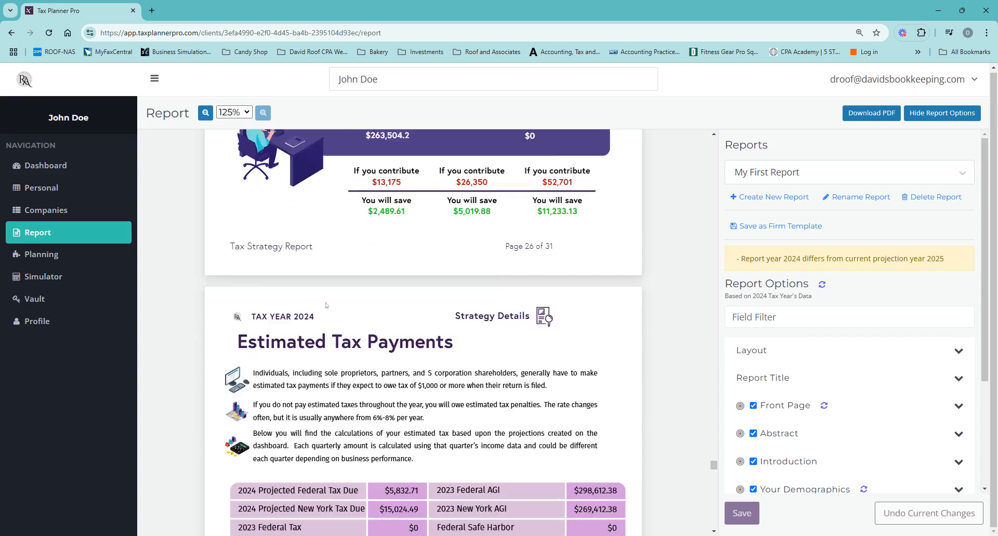
pyautogui.scroll(-6, 327, 305)
pyautogui.scroll(-15, 411, 321)
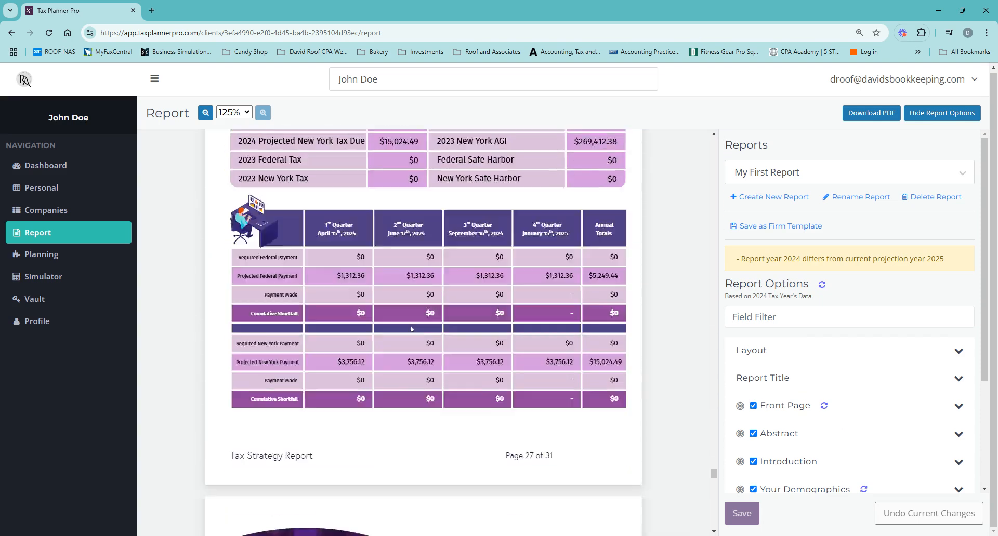
# - Review the report's closing pages through the Important Tax Return Due Dates for business, personal and estimated taxes
pyautogui.scroll(-15, 411, 322)
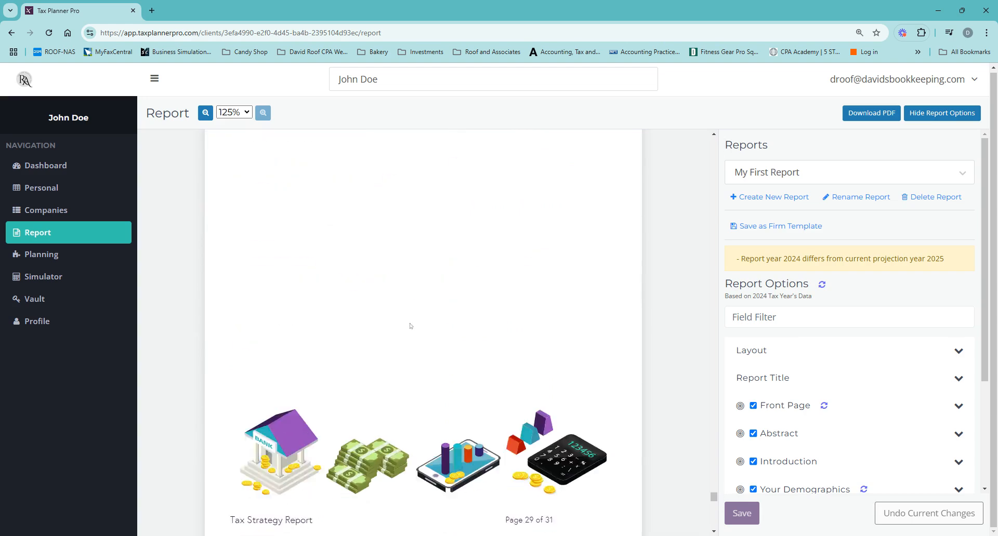
pyautogui.scroll(-2, 320, 261)
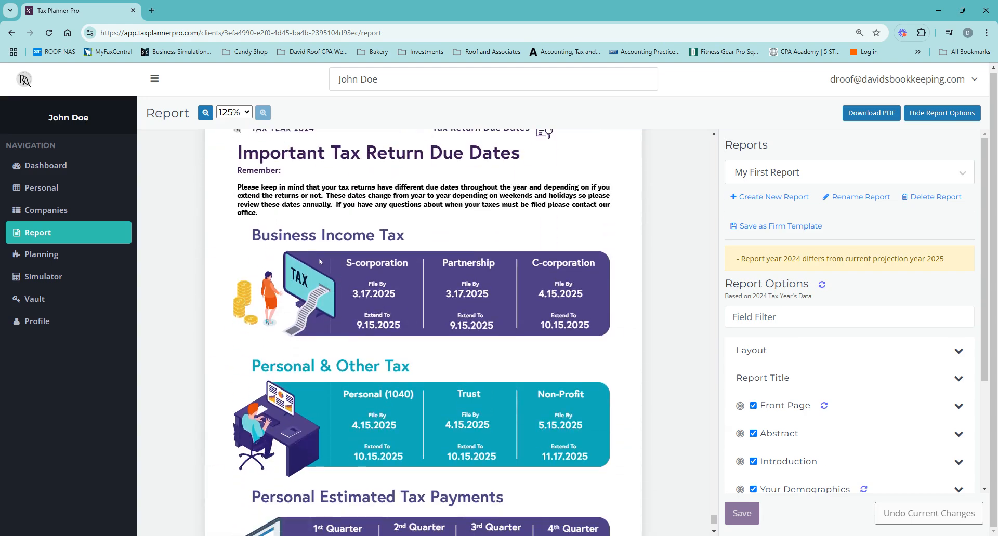
pyautogui.scroll(-3, 347, 350)
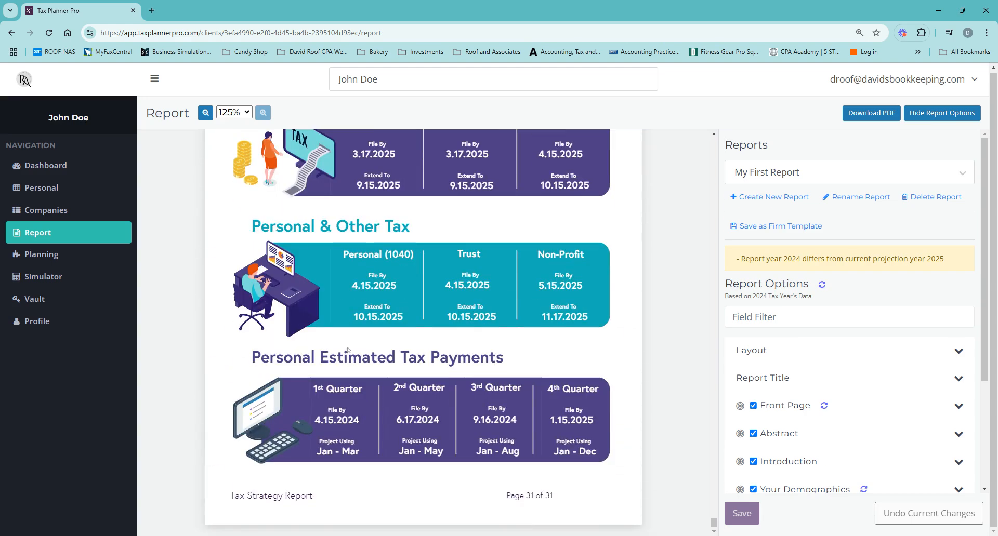
# - Open the client's Planning overview and review the tax due summary and the strategy cards
pyautogui.click(56, 258)
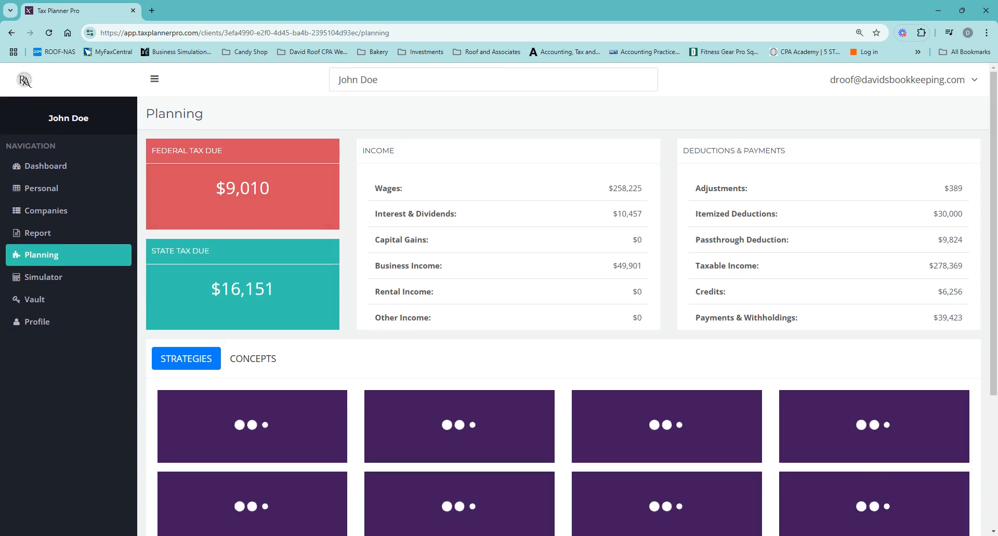
pyautogui.scroll(-1, 395, 292)
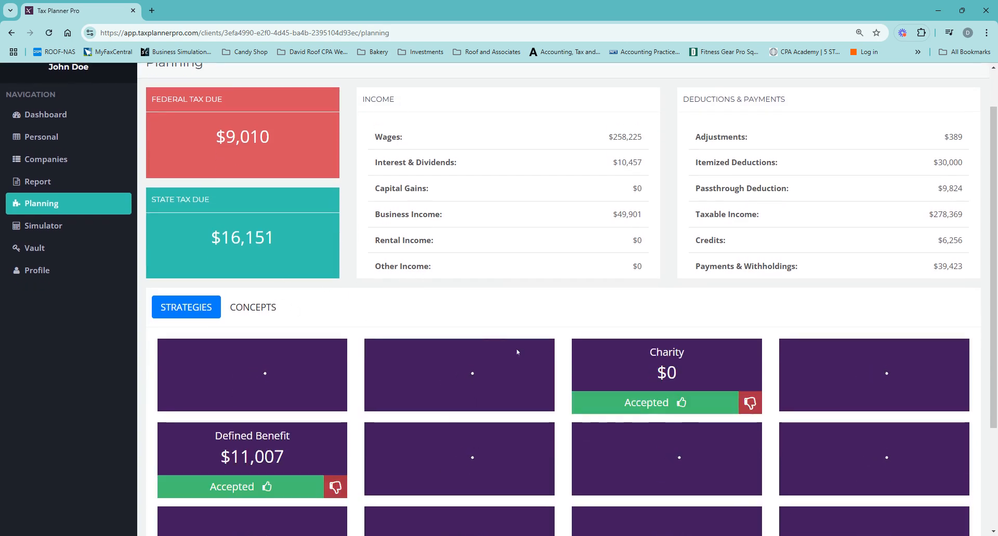
pyautogui.scroll(-1, 464, 294)
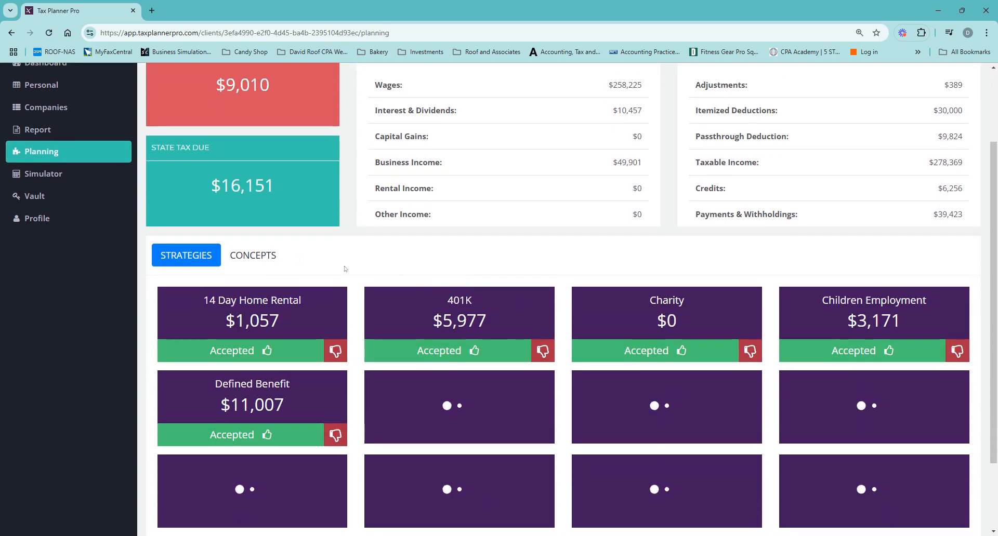
pyautogui.scroll(1, 323, 229)
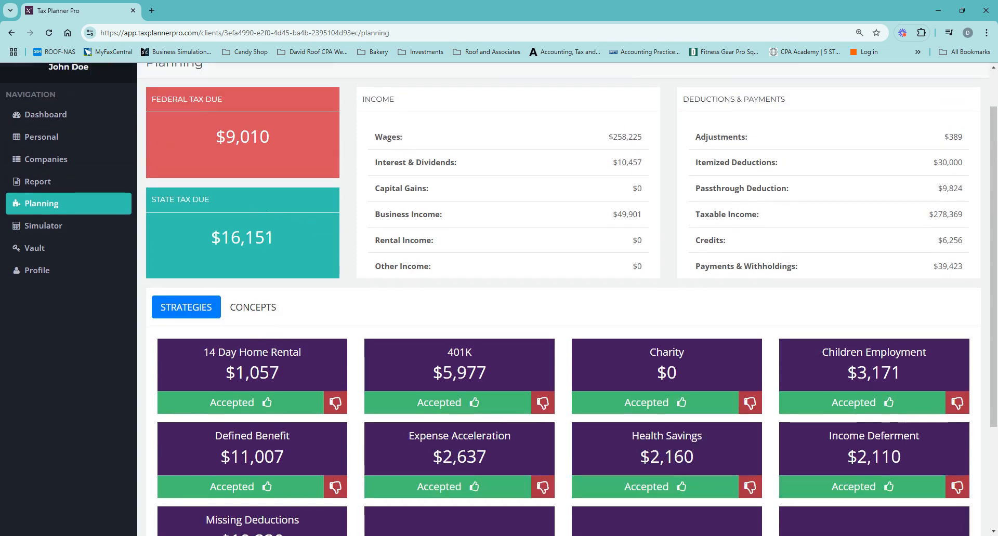
pyautogui.scroll(-1, 235, 316)
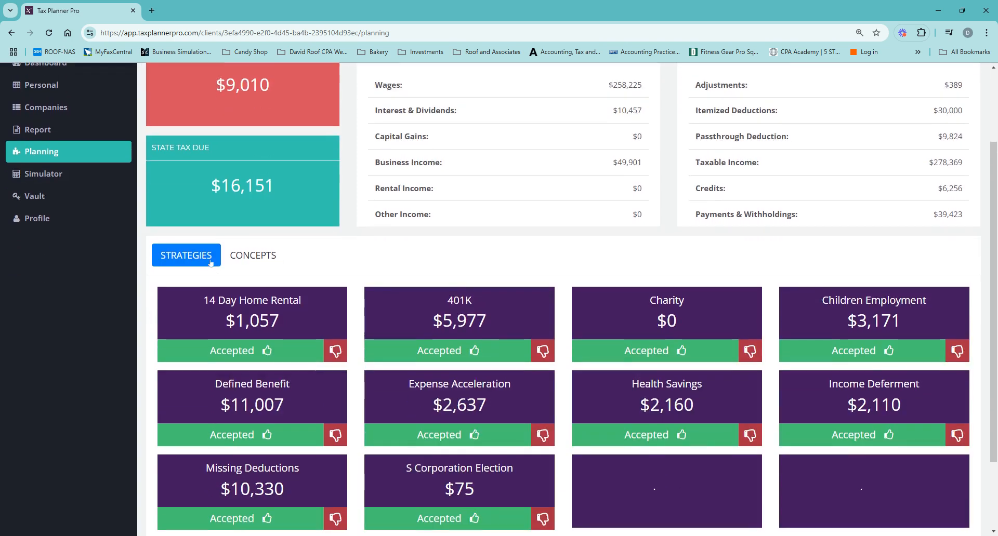
# - Open the 14 Day Home Rental strategy and examine its explanation, video, projected savings and rankings
pyautogui.click(259, 316)
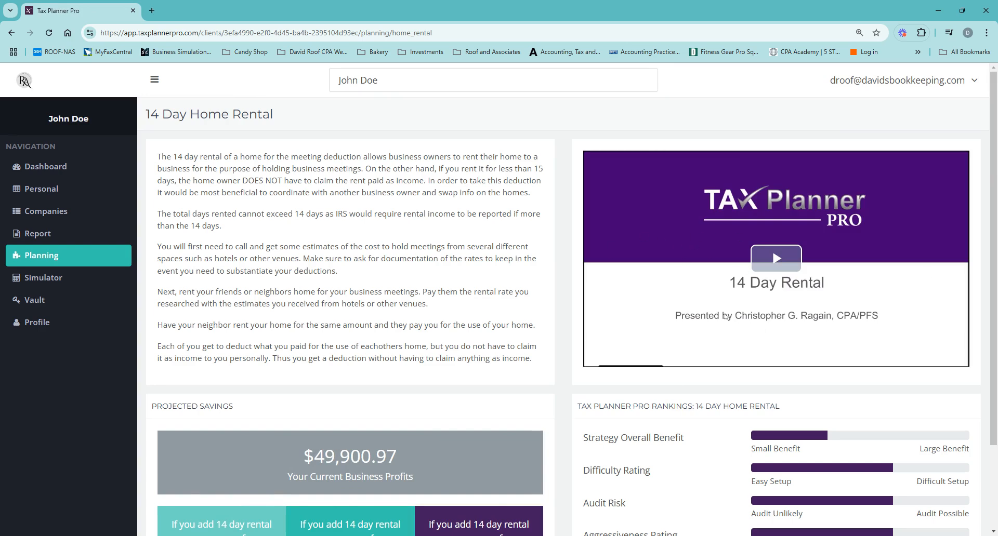
pyautogui.scroll(-2, 360, 297)
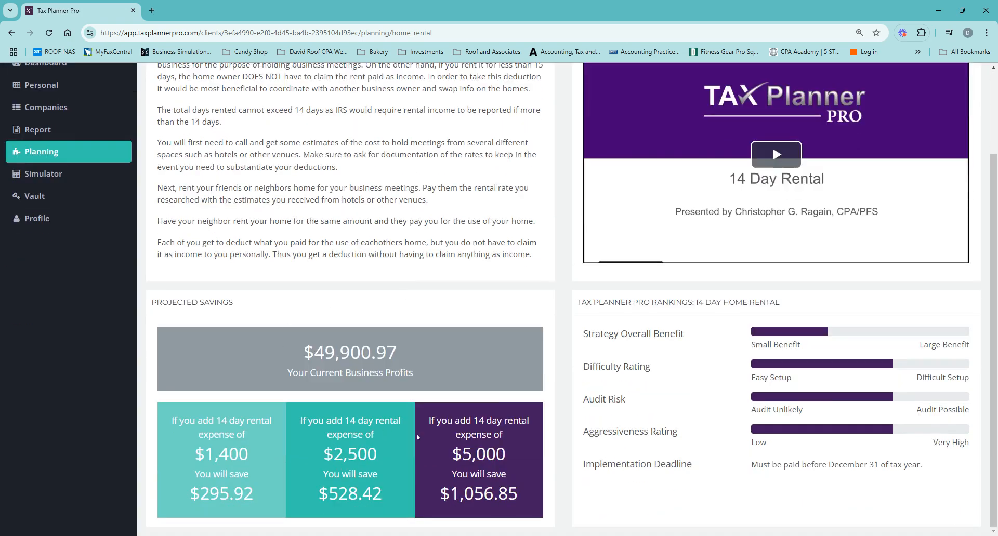
pyautogui.scroll(2, 789, 351)
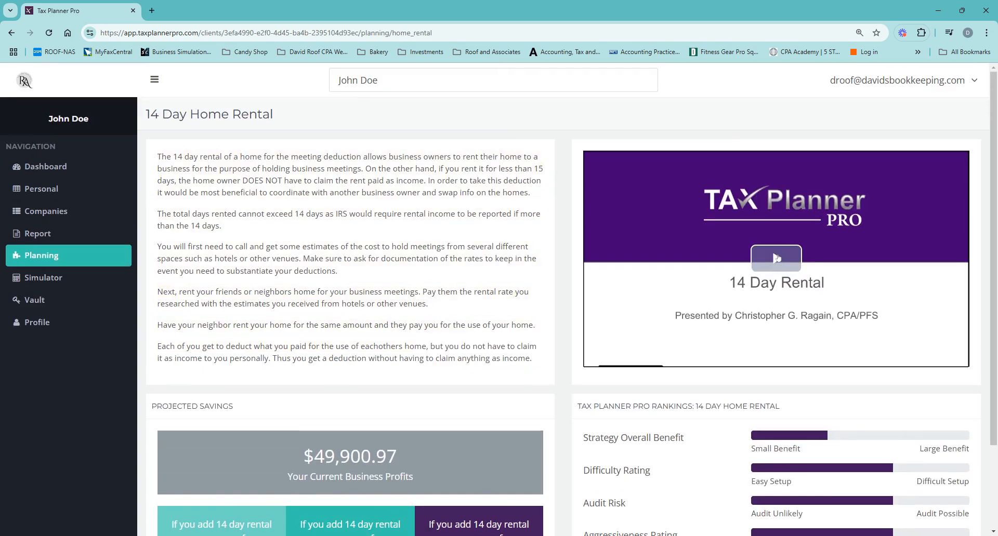
pyautogui.scroll(-2, 606, 323)
# - Return to the Planning overview and show the planning concepts instead of the strategies
pyautogui.click(72, 154)
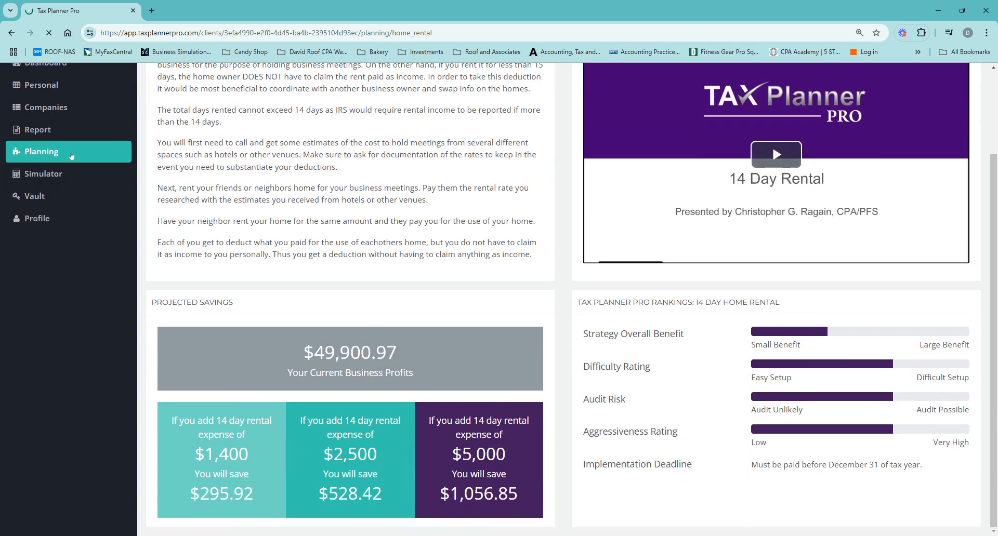
pyautogui.scroll(-3, 738, 328)
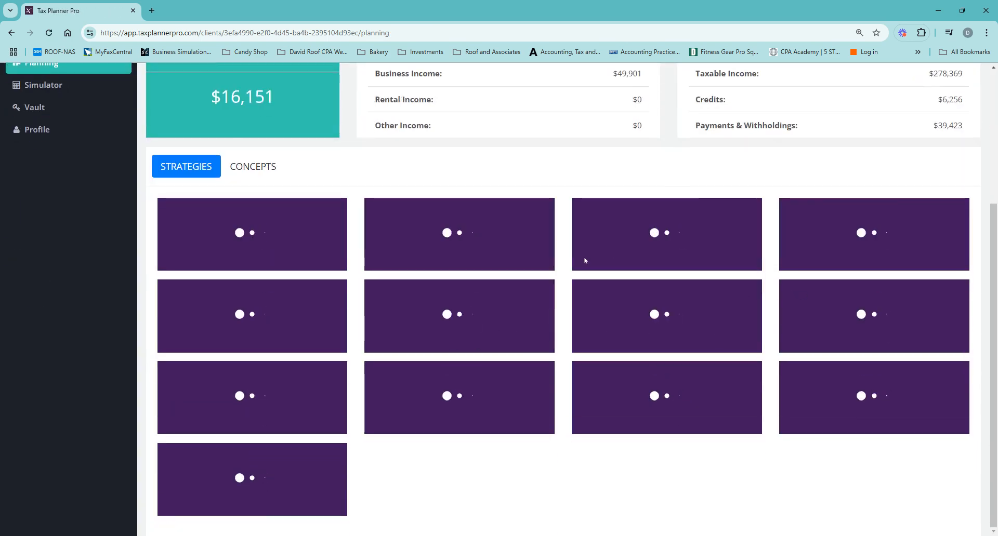
pyautogui.click(253, 167)
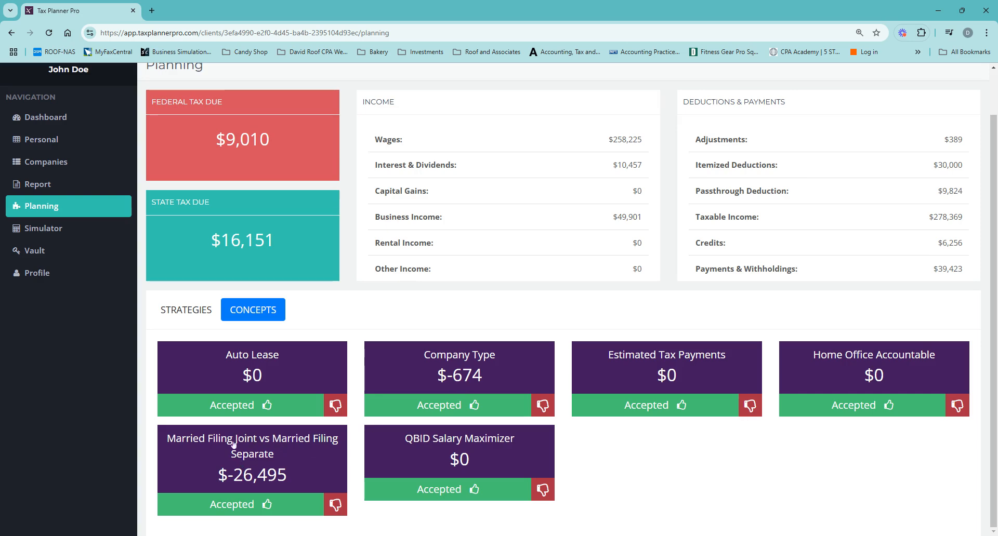
# - Look at the Company Type concept's business entity calculation and go back to the Planning strategies
pyautogui.click(454, 368)
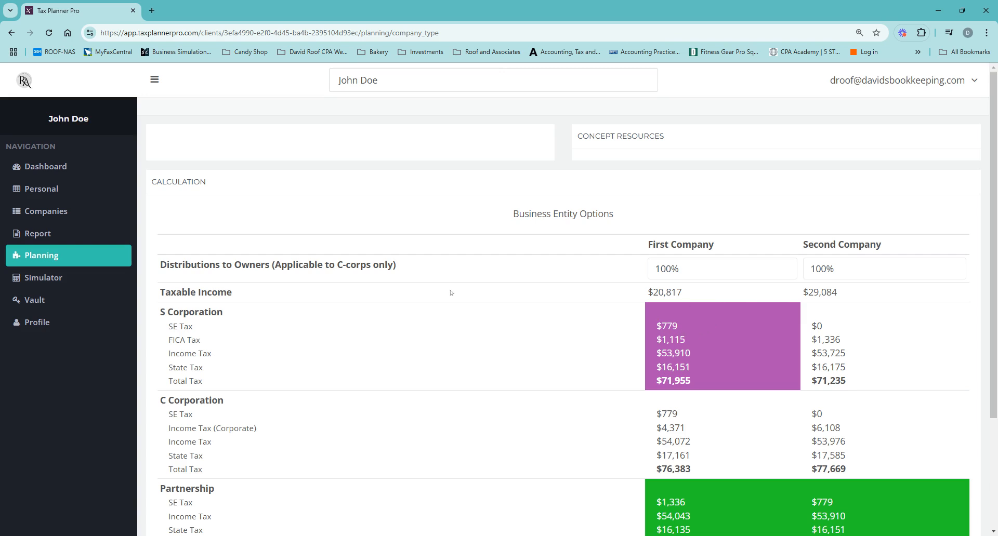
pyautogui.click(96, 256)
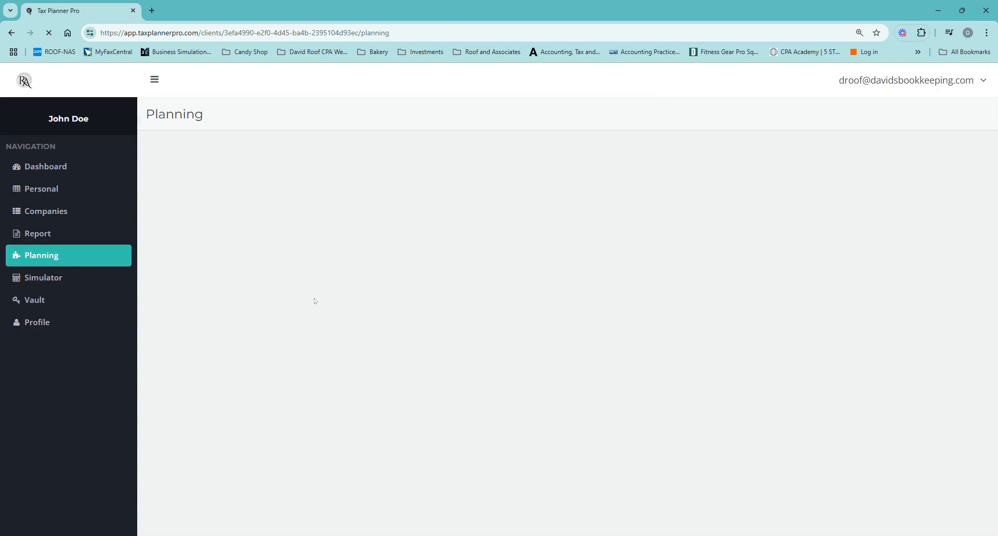
pyautogui.scroll(-4, 329, 361)
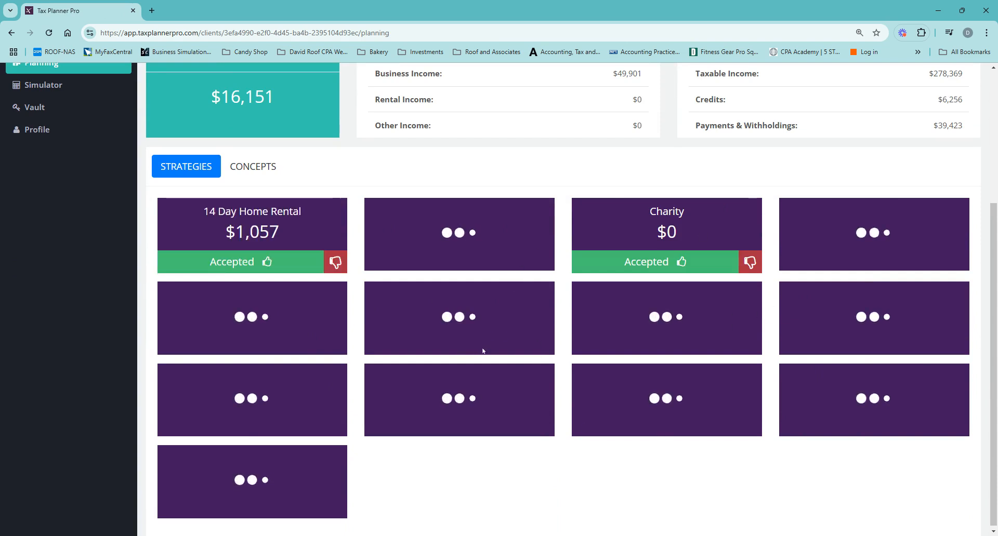
pyautogui.scroll(2, 80, 185)
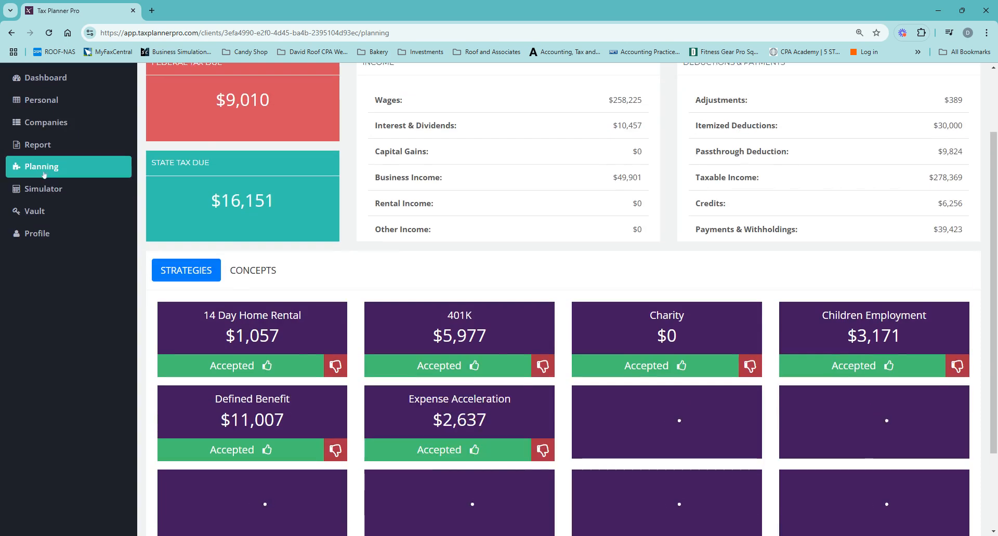
# - Open the Simulator, hide its options and view the Demographics and Adjustments entry fields
pyautogui.click(37, 191)
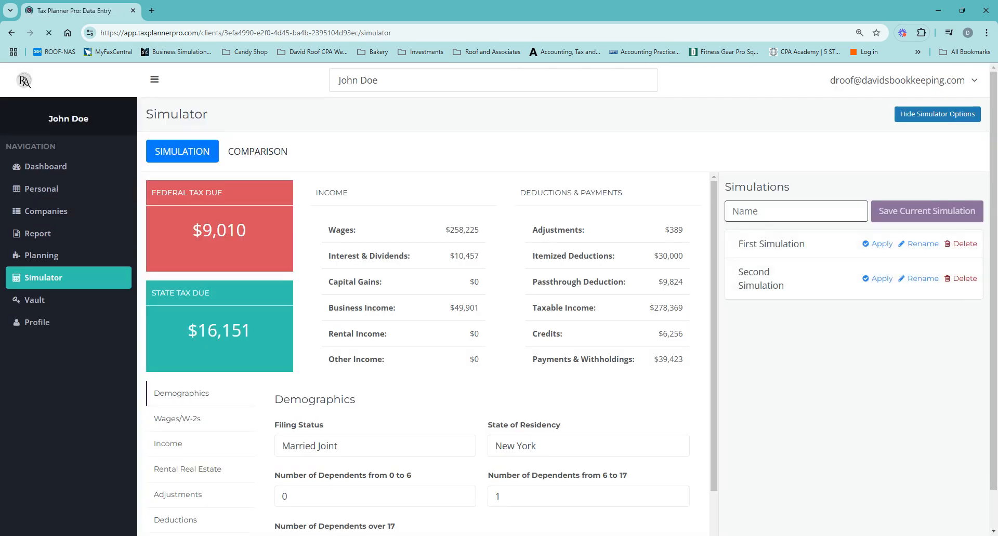
pyautogui.click(939, 115)
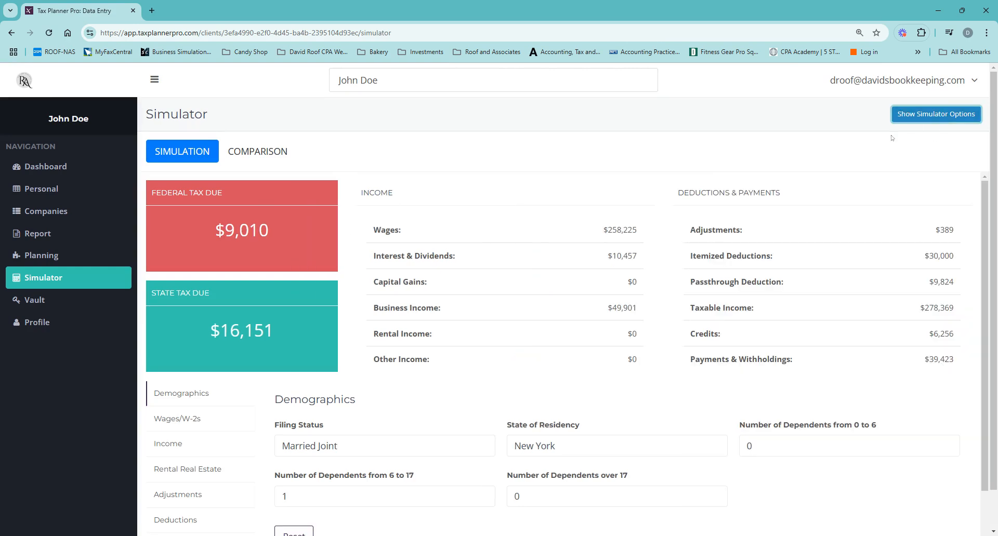
pyautogui.scroll(-2, 488, 229)
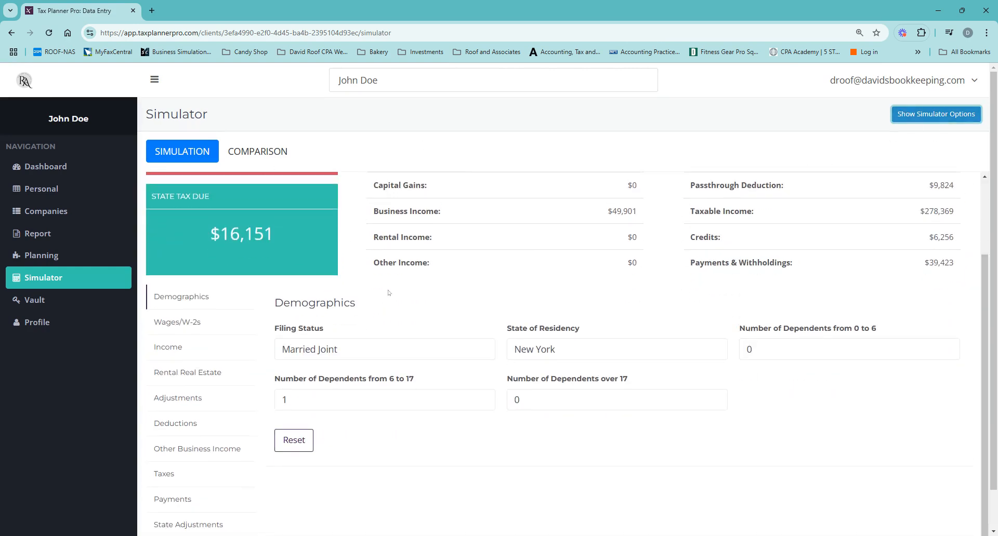
pyautogui.click(183, 394)
pyautogui.scroll(2, 255, 186)
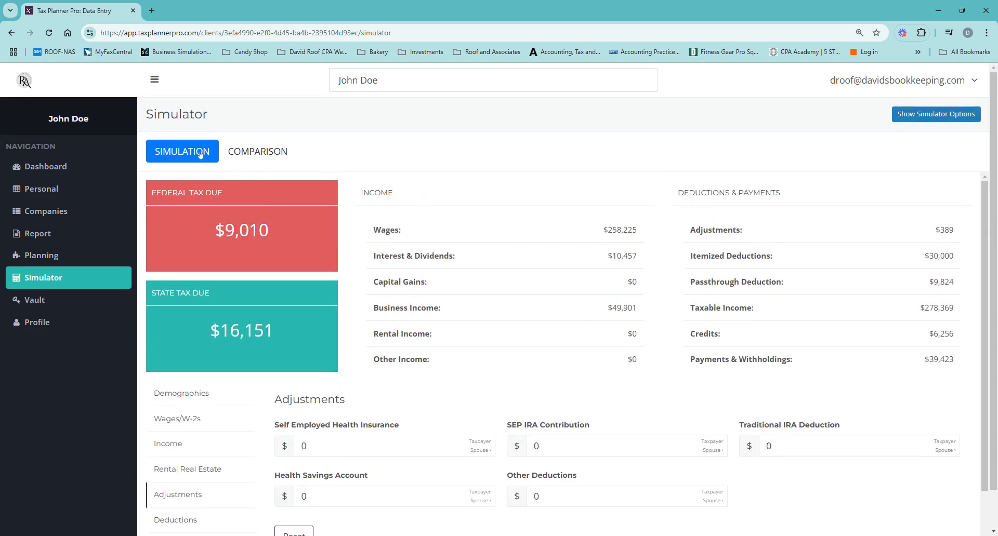
# - Show the simulator options again and examine the saved simulations and the field for naming a new one
pyautogui.click(923, 121)
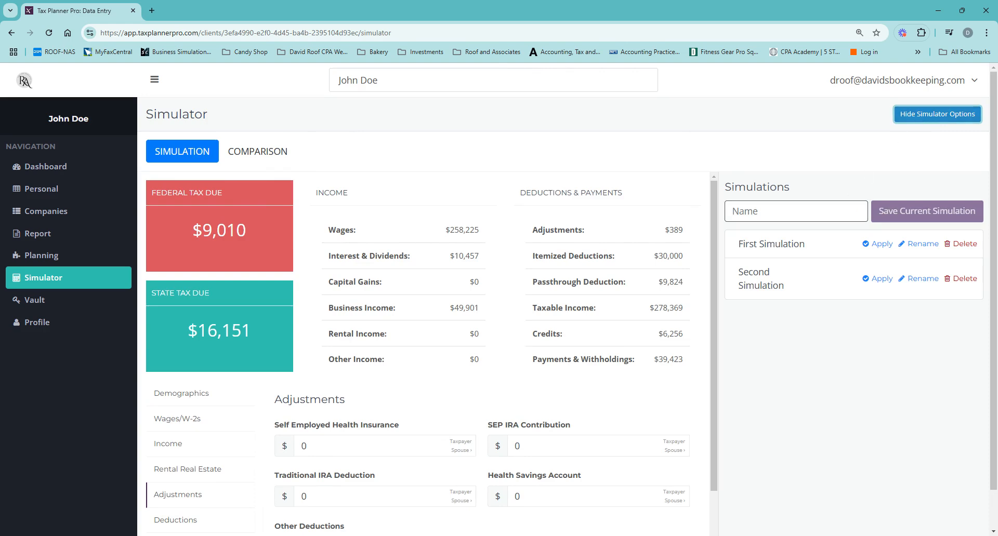
pyautogui.click(800, 212)
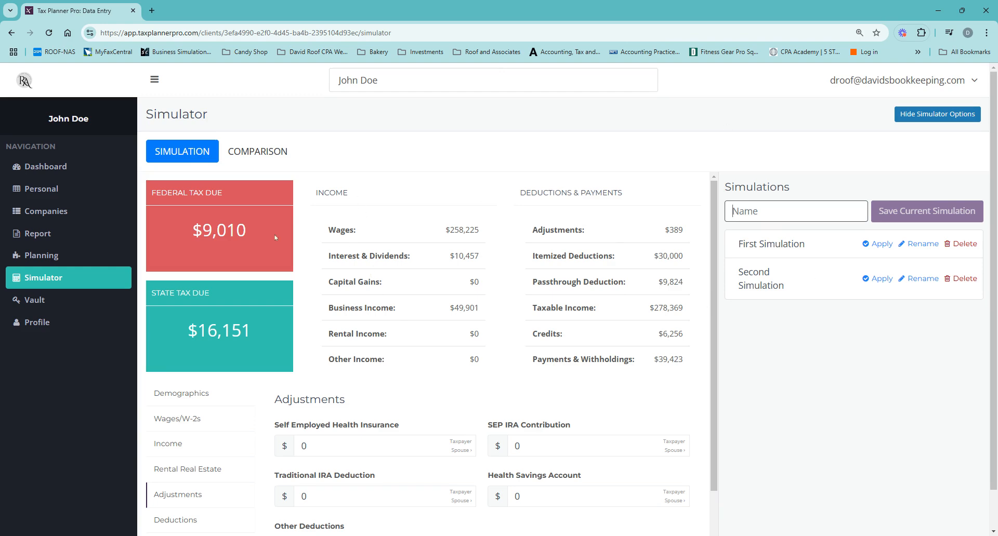
pyautogui.scroll(-1, 187, 450)
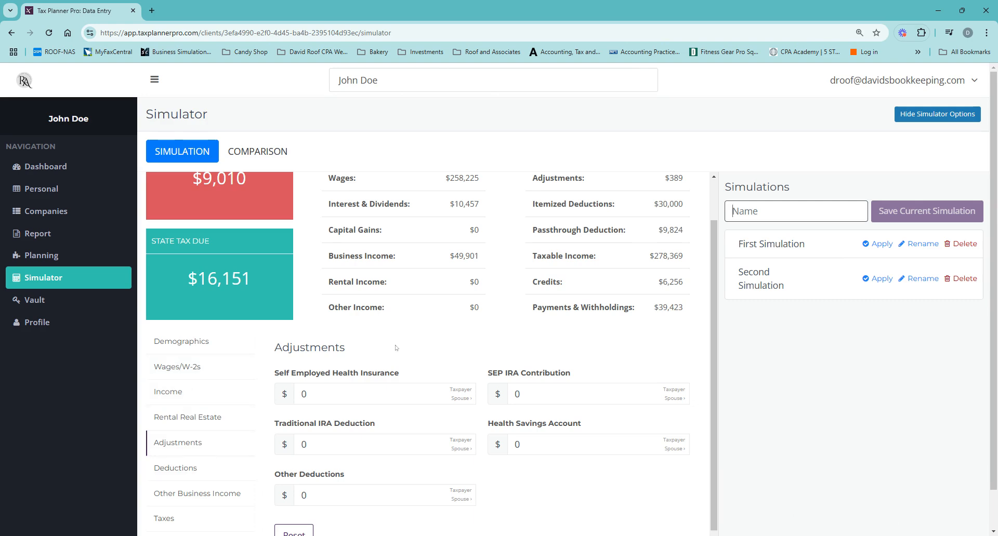
pyautogui.scroll(1, 396, 348)
# - Compare the First Simulation and Second Simulation against the current simulation
pyautogui.click(265, 157)
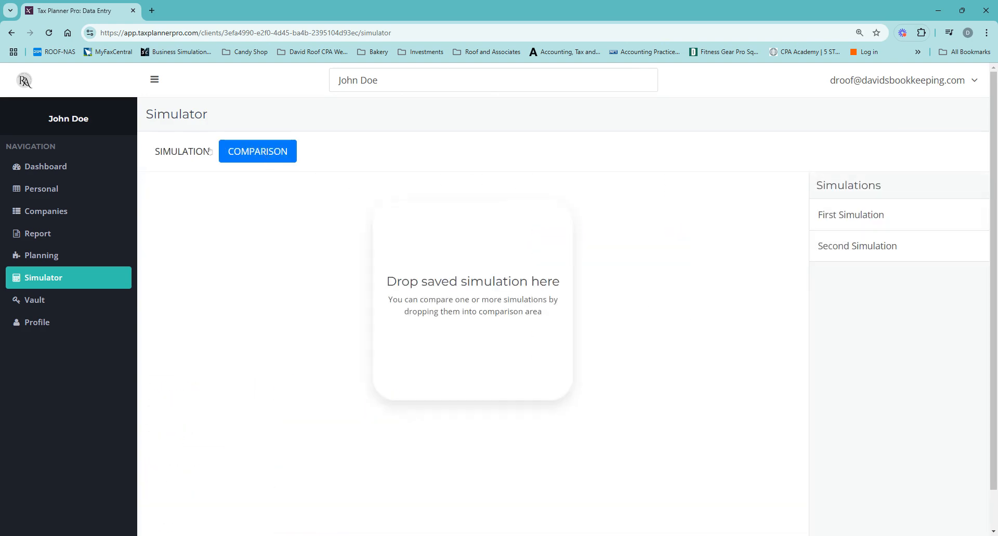
pyautogui.moveTo(861, 212); pyautogui.dragTo(492, 248)
pyautogui.moveTo(398, 253); pyautogui.dragTo(477, 213)
pyautogui.moveTo(906, 225); pyautogui.dragTo(882, 216)
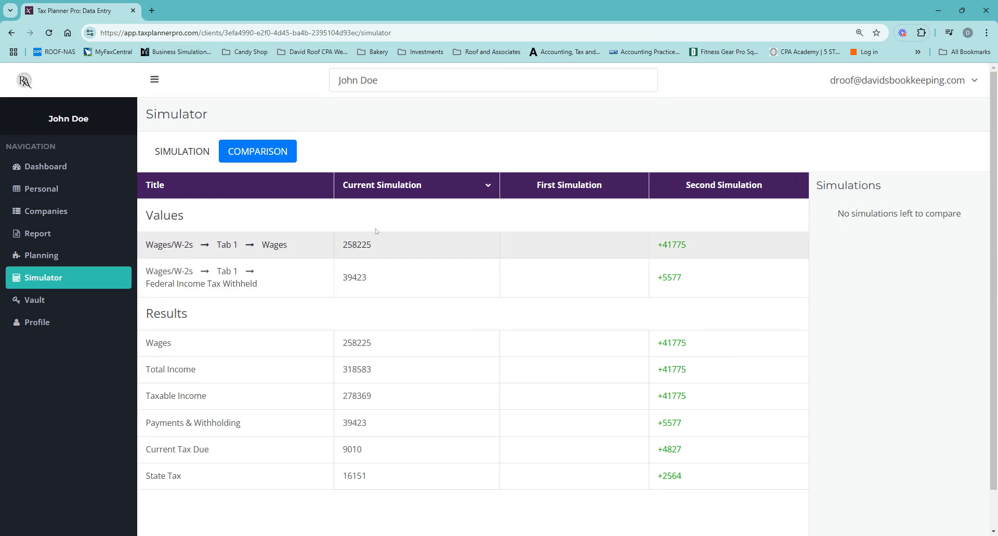
# - Return to the simulation inputs and reset the Adjustments section
pyautogui.click(198, 152)
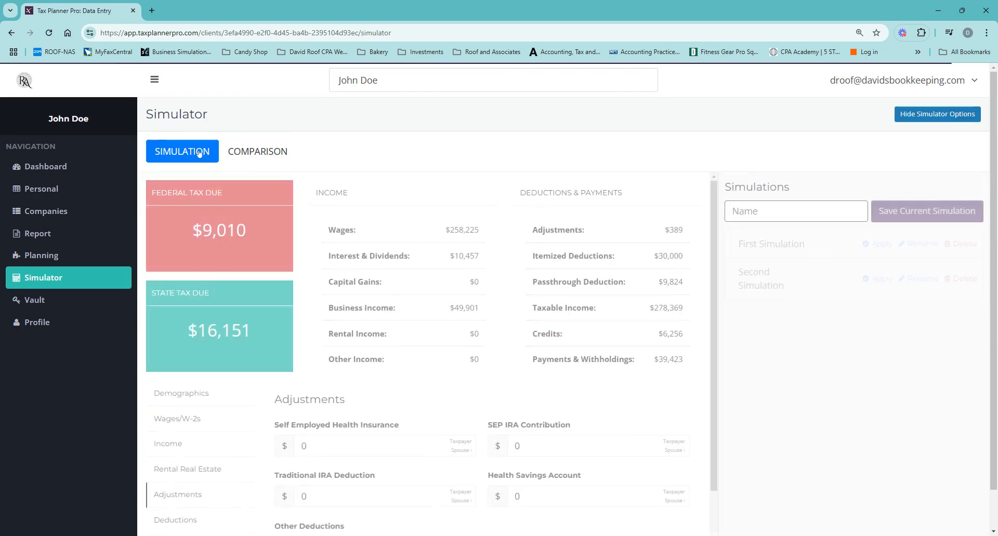
pyautogui.scroll(-4, 277, 314)
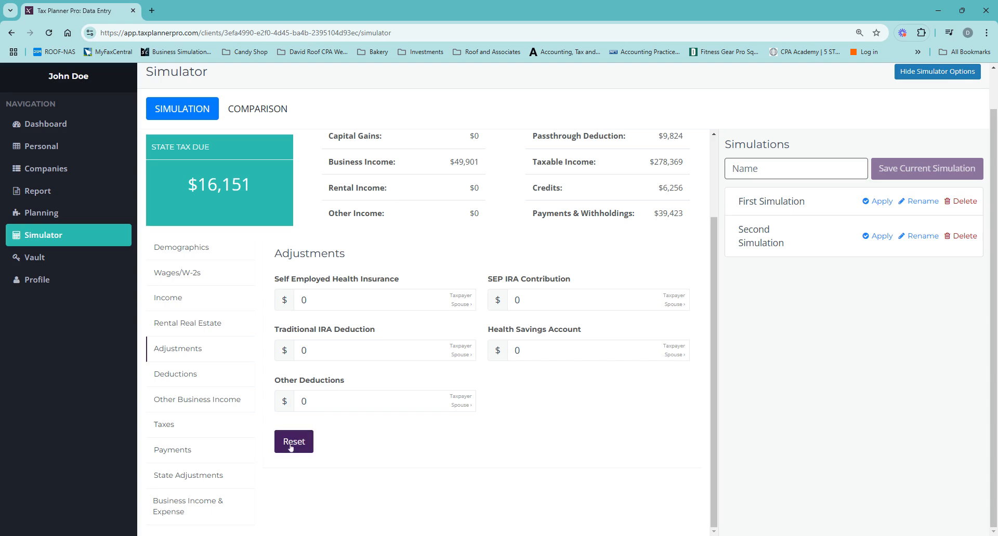
pyautogui.click(291, 447)
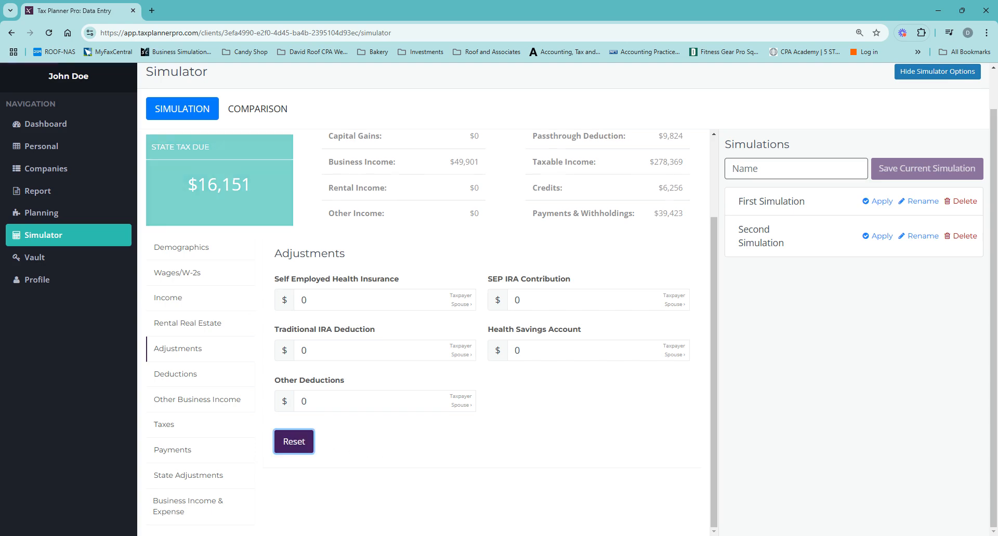
# - View the documents in the client's Vault, and select Monthly summary emails in the client's Profile
pyautogui.click(46, 256)
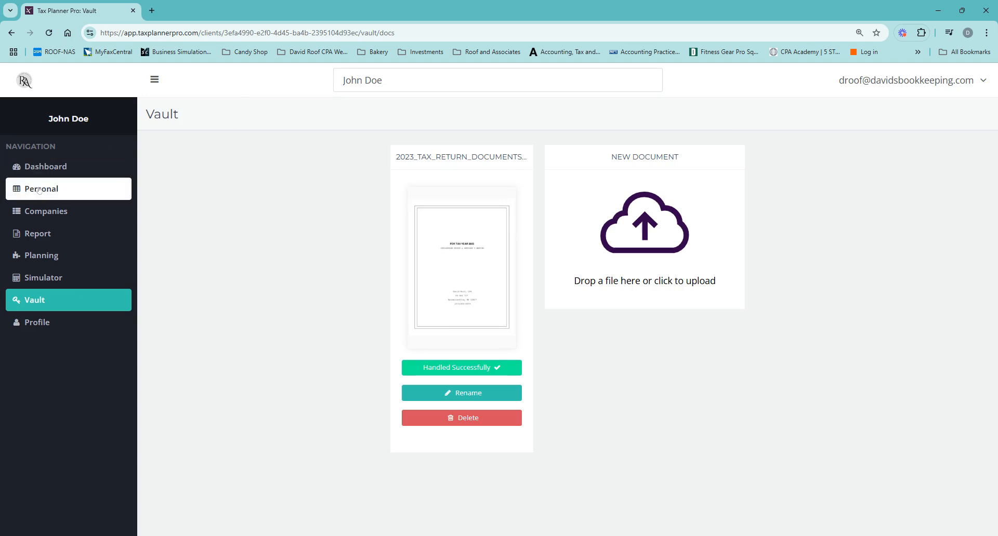
pyautogui.click(38, 323)
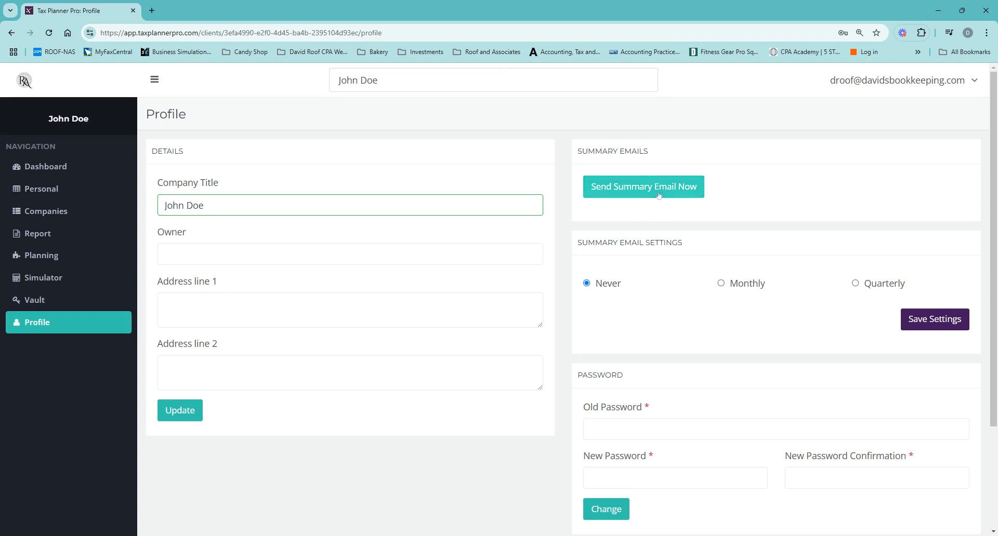
pyautogui.click(723, 284)
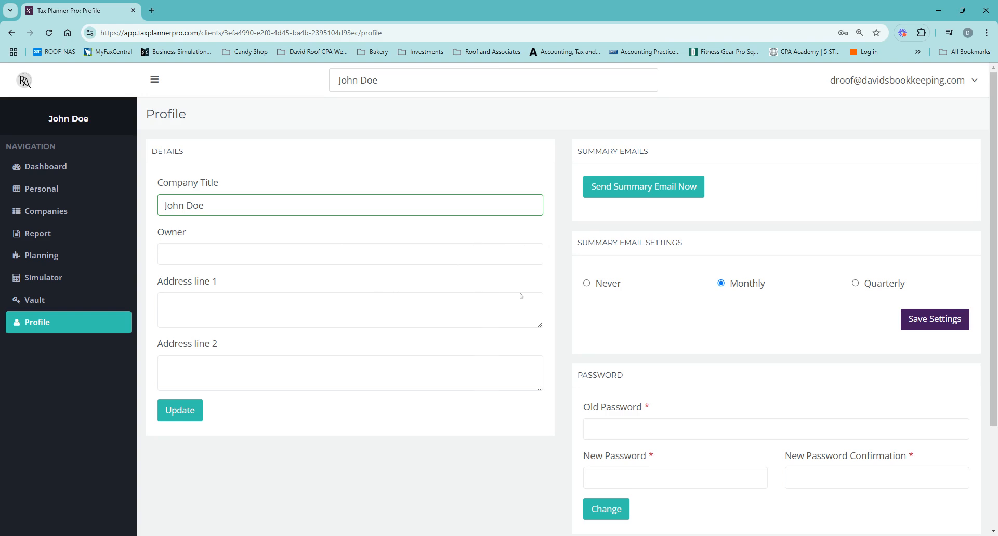
# - Review the Profile page's details, summary email, password change and company logo upload sections
pyautogui.scroll(-1, 619, 281)
pyautogui.scroll(1, 601, 263)
pyautogui.scroll(-1, 583, 352)
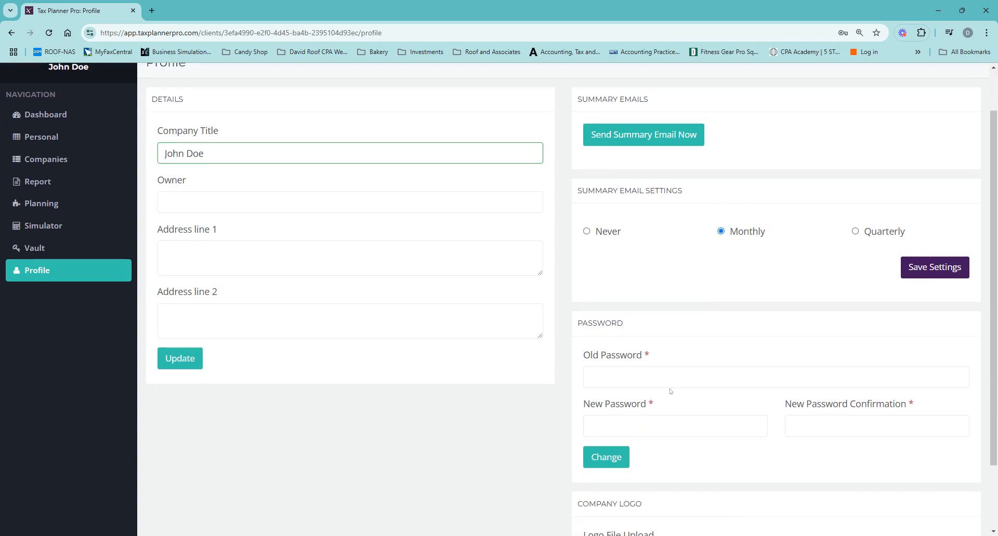
pyautogui.scroll(-2, 671, 392)
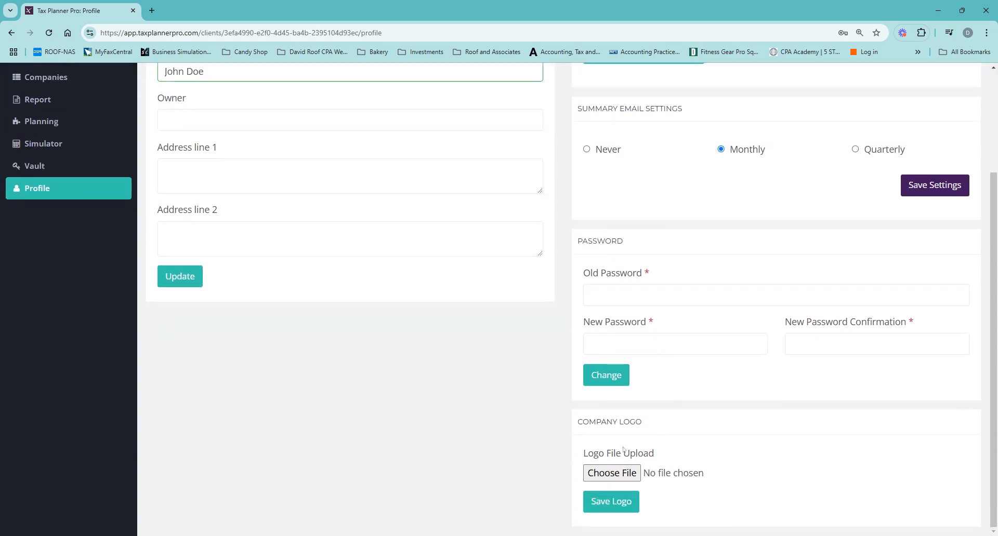
pyautogui.scroll(3, 624, 450)
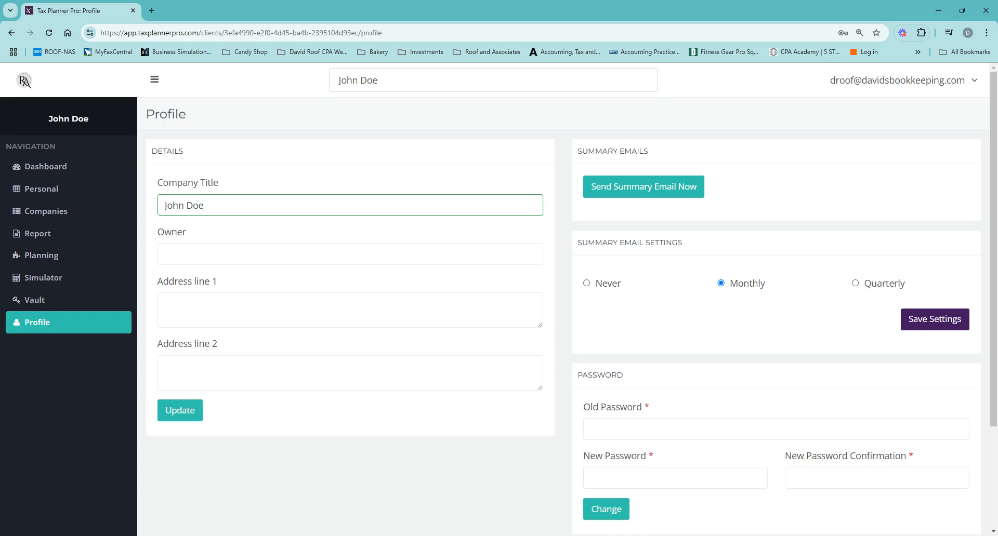